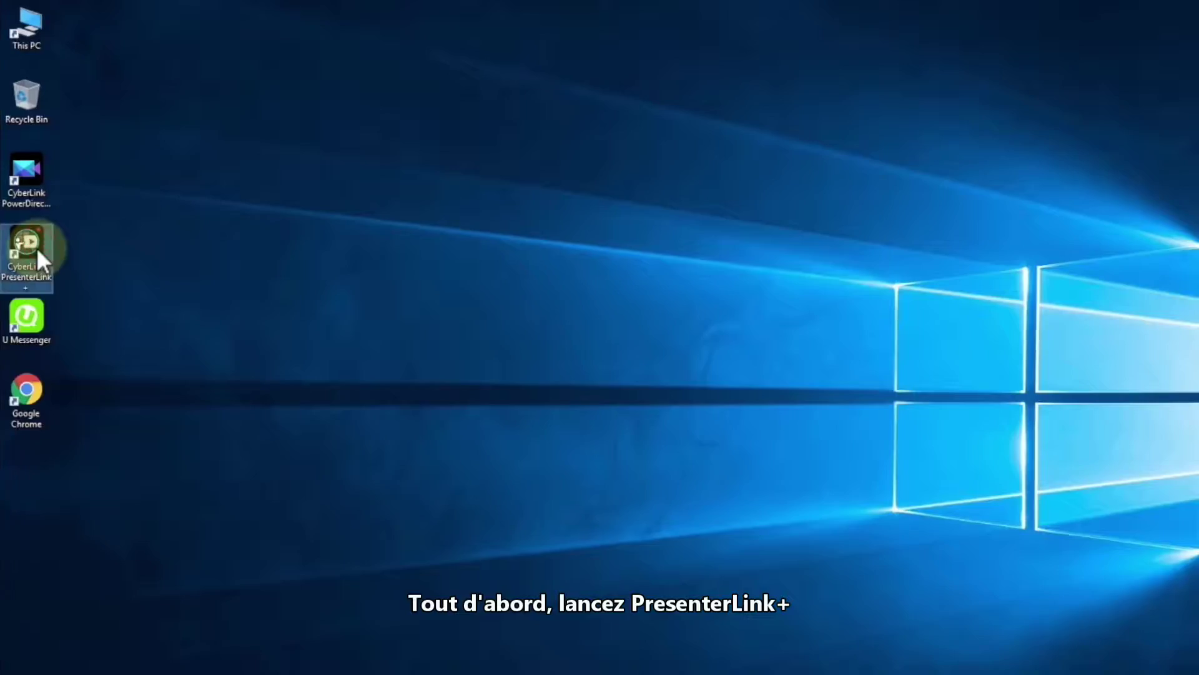
# Launch PresenterLink+ and import the Journey - CyberLink PowerPoint file.
pyautogui.doubleClick(35, 246)
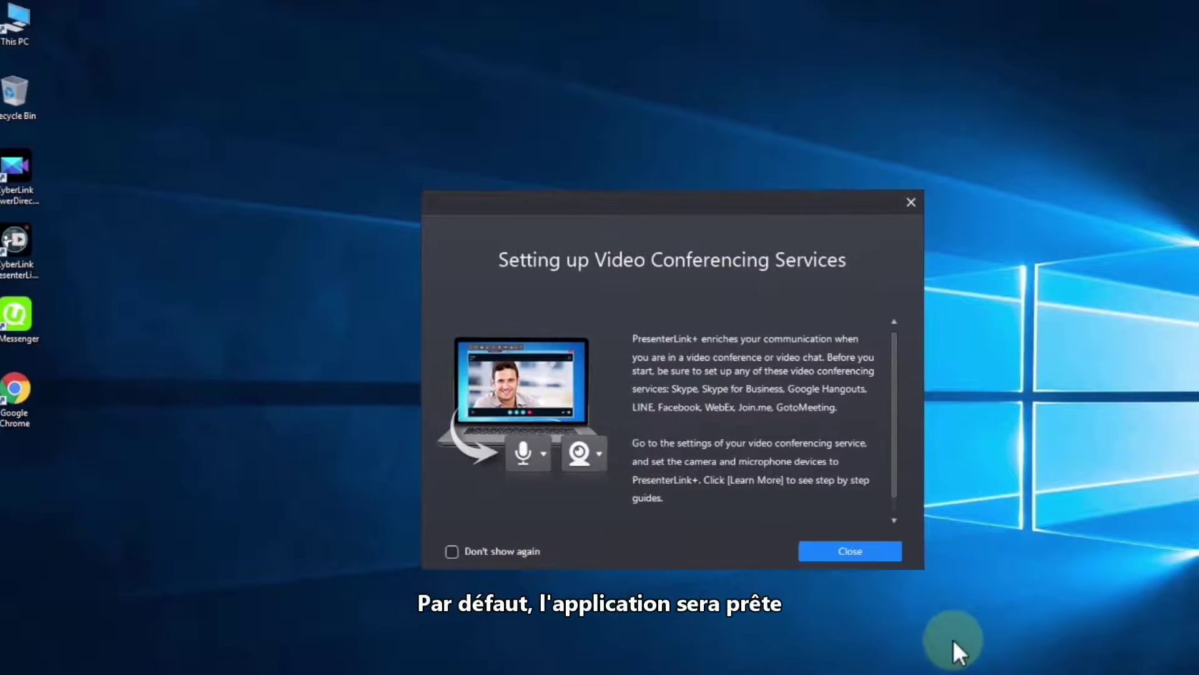
pyautogui.click(892, 552)
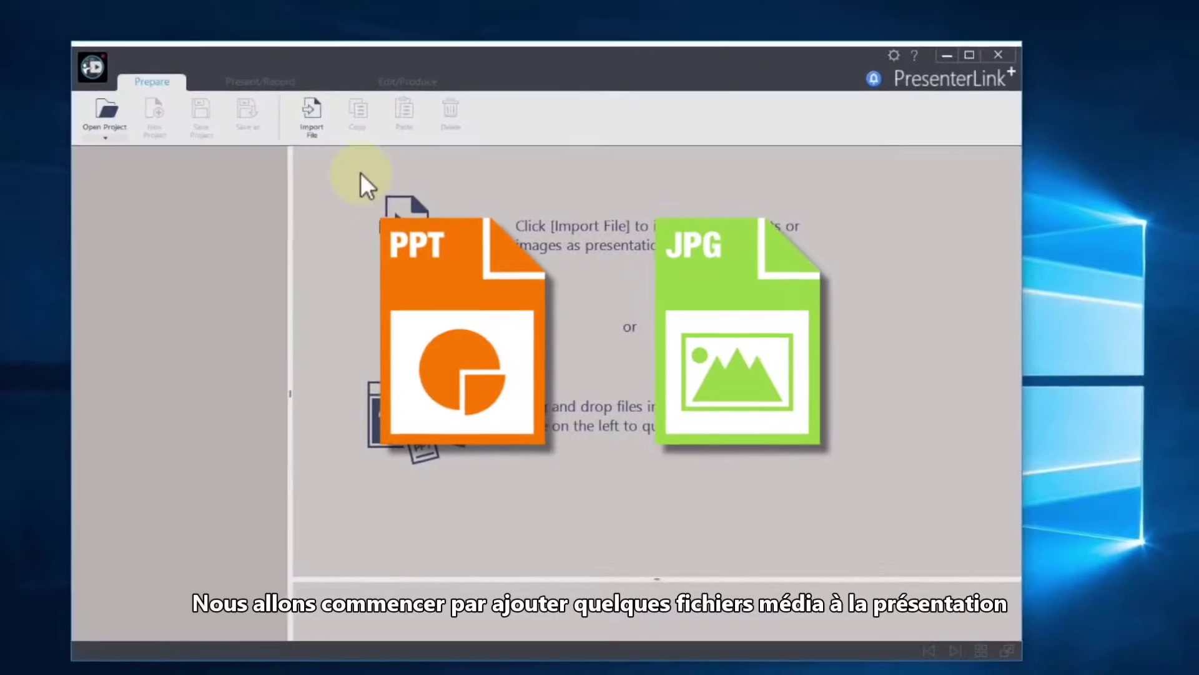
pyautogui.click(318, 125)
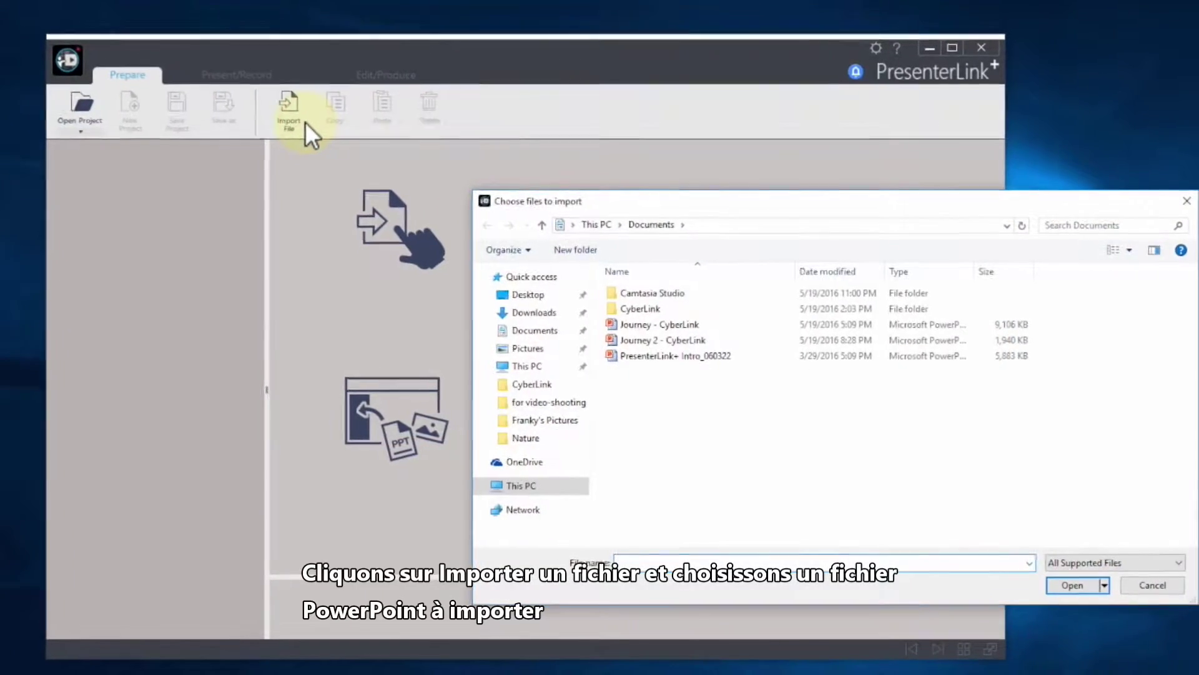
pyautogui.click(712, 324)
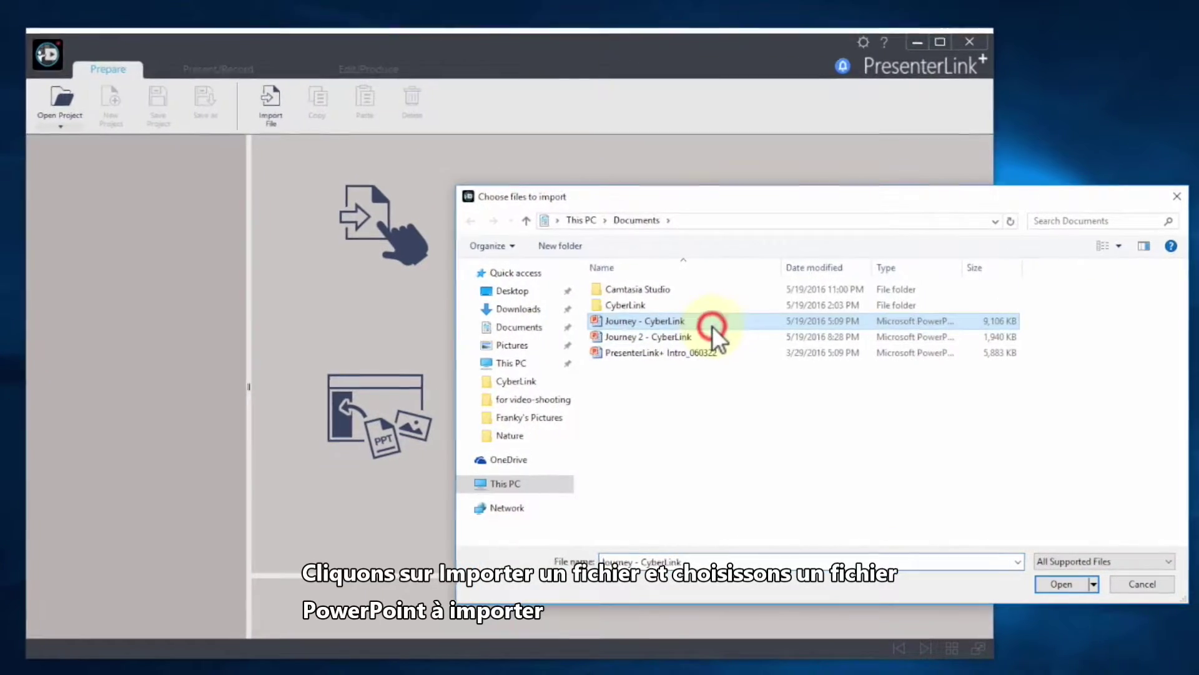
pyautogui.click(1076, 584)
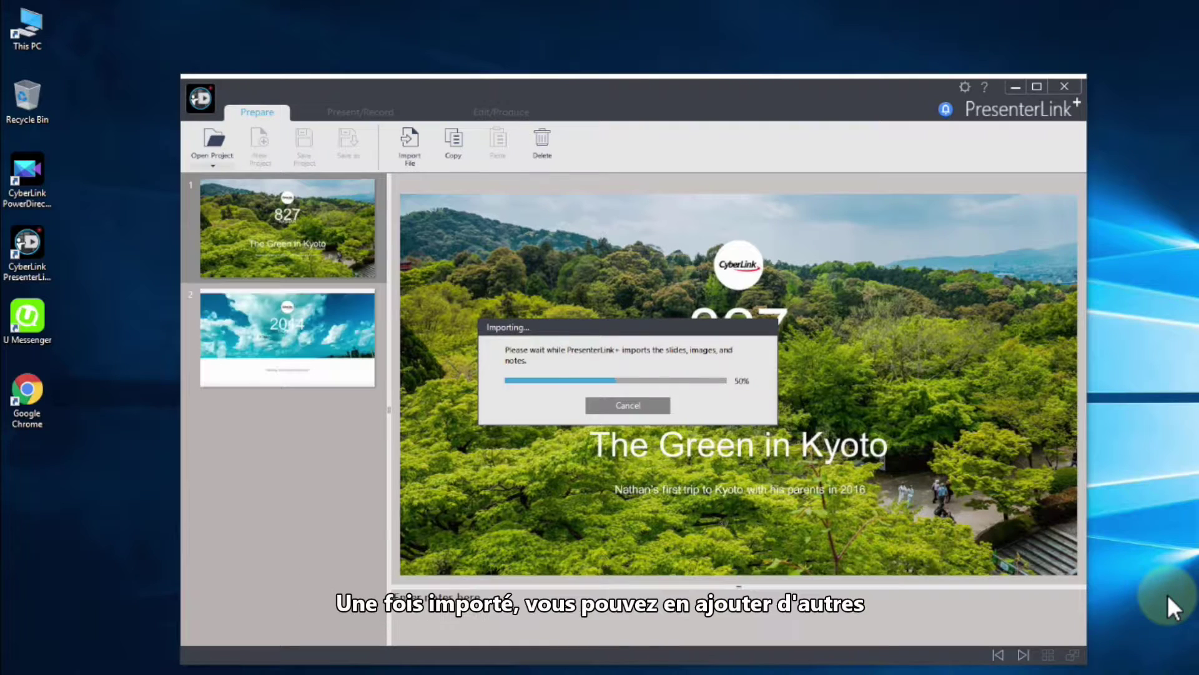
# Drag Journey 2 from Documents into the slide list and move The First Time slide to the top.
pyautogui.doubleClick(50, 36)
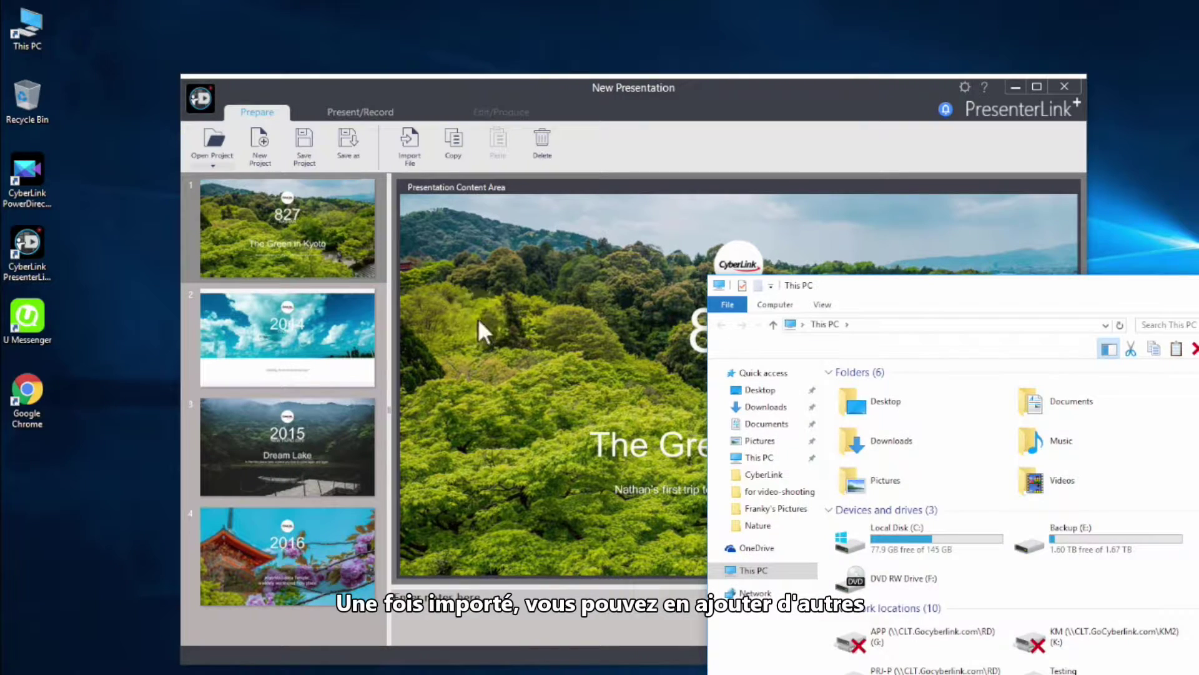
pyautogui.click(796, 426)
pyautogui.moveTo(923, 426); pyautogui.dragTo(376, 634)
pyautogui.moveTo(384, 439); pyautogui.dragTo(414, 561)
pyautogui.moveTo(333, 378); pyautogui.dragTo(325, 186)
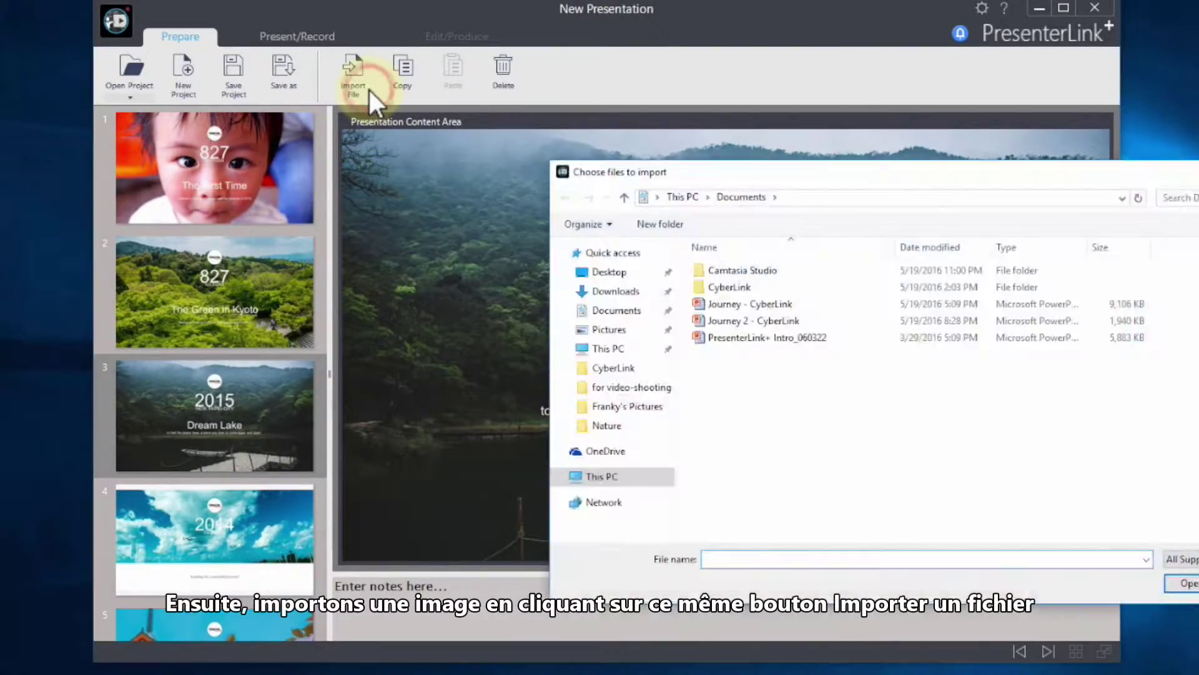
# Import Kyoto_DSC_6848_LR_Full_1080P from Pictures > Franky's Pictures as a new slide.
pyautogui.click(643, 334)
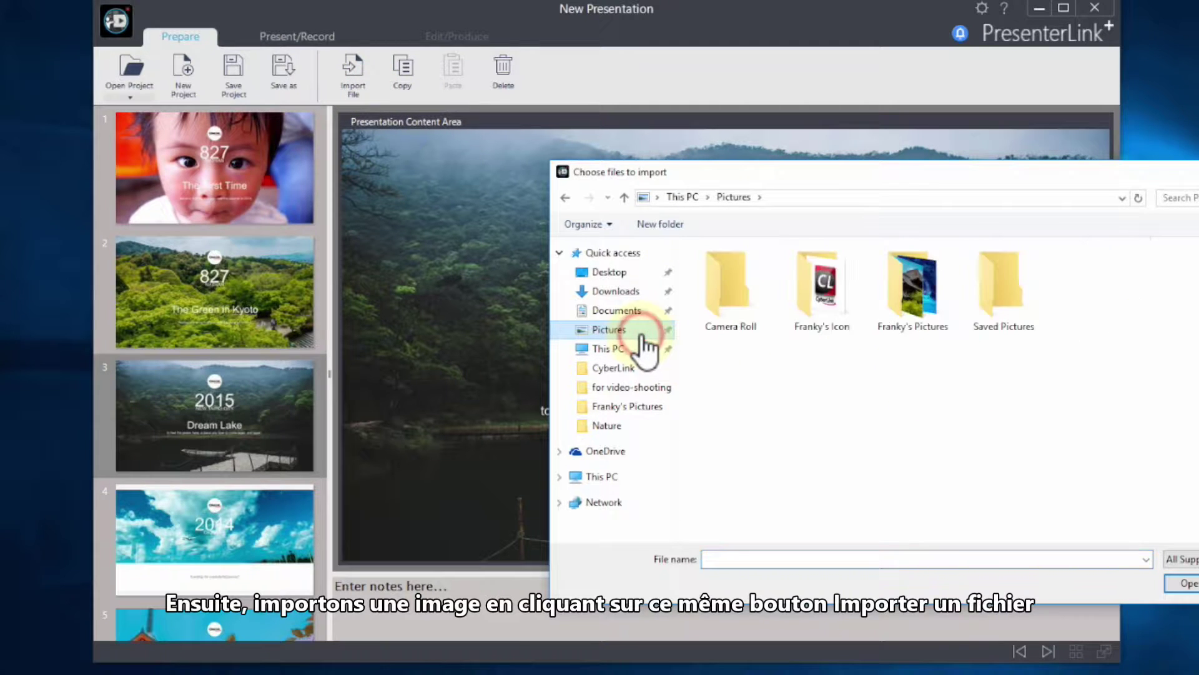
pyautogui.doubleClick(947, 328)
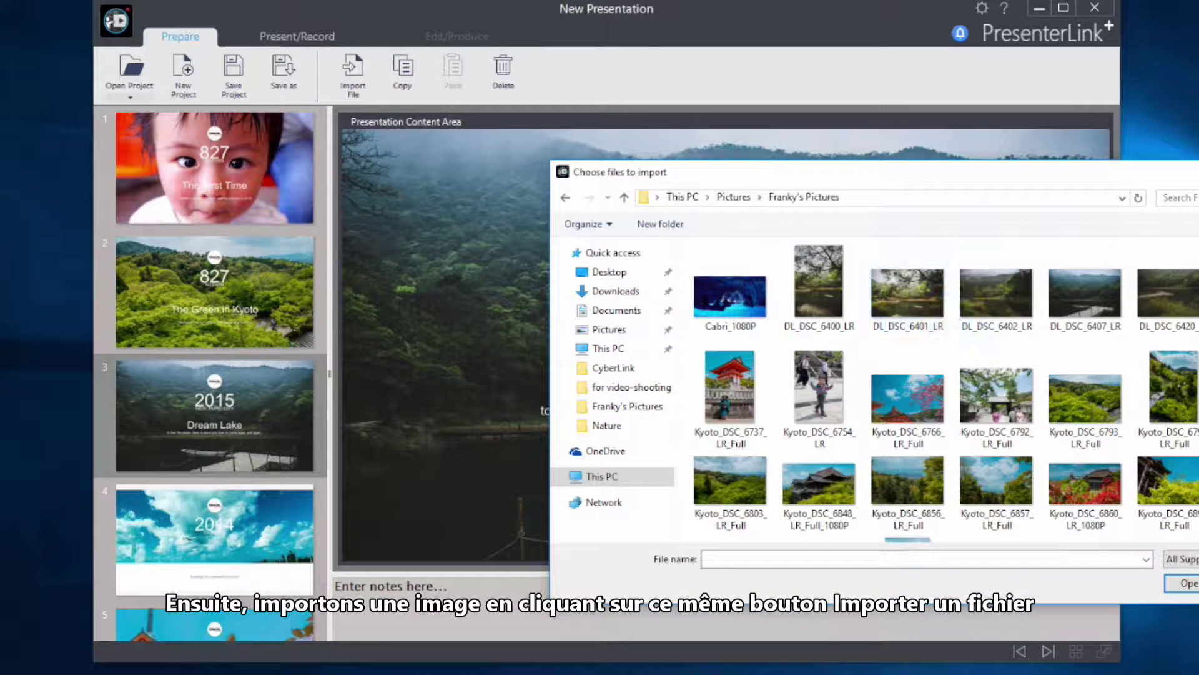
pyautogui.scroll(-2, 991, 396)
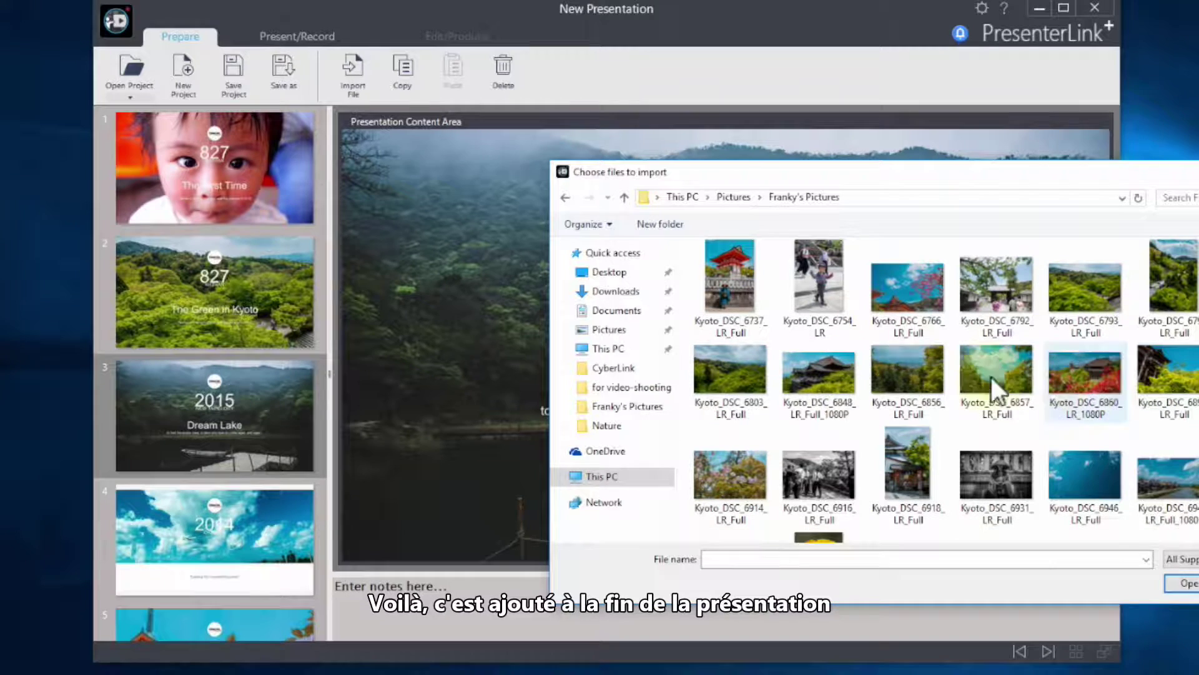
pyautogui.click(819, 375)
pyautogui.click(1180, 583)
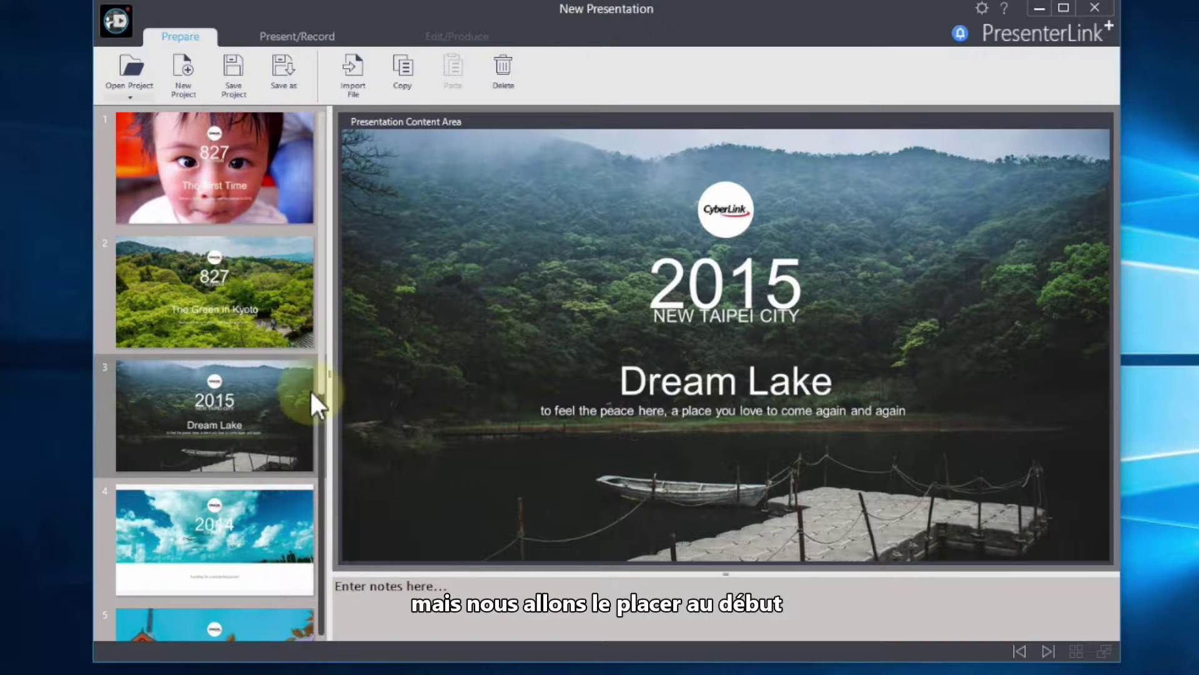
# Move the new temple photo slide toward the front of the deck.
pyautogui.click(321, 407)
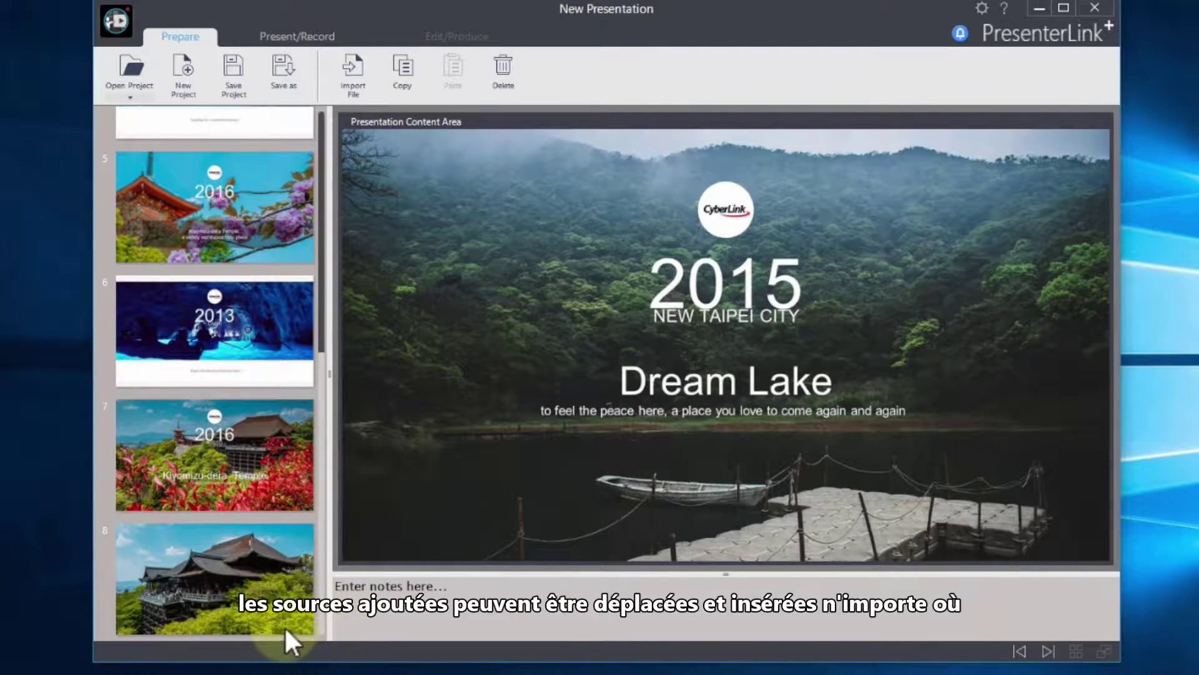
pyautogui.click(275, 613)
pyautogui.moveTo(230, 137); pyautogui.dragTo(253, 126)
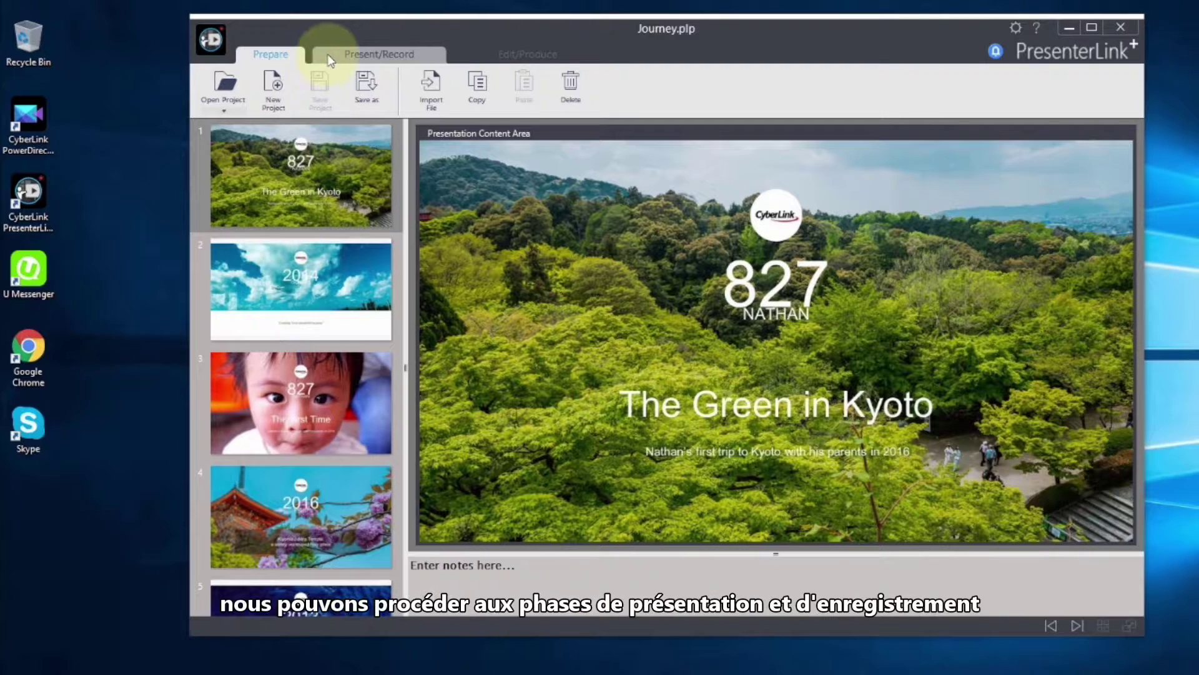
# Switch to Present/Record mode and launch Skype from the desktop.
pyautogui.click(436, 60)
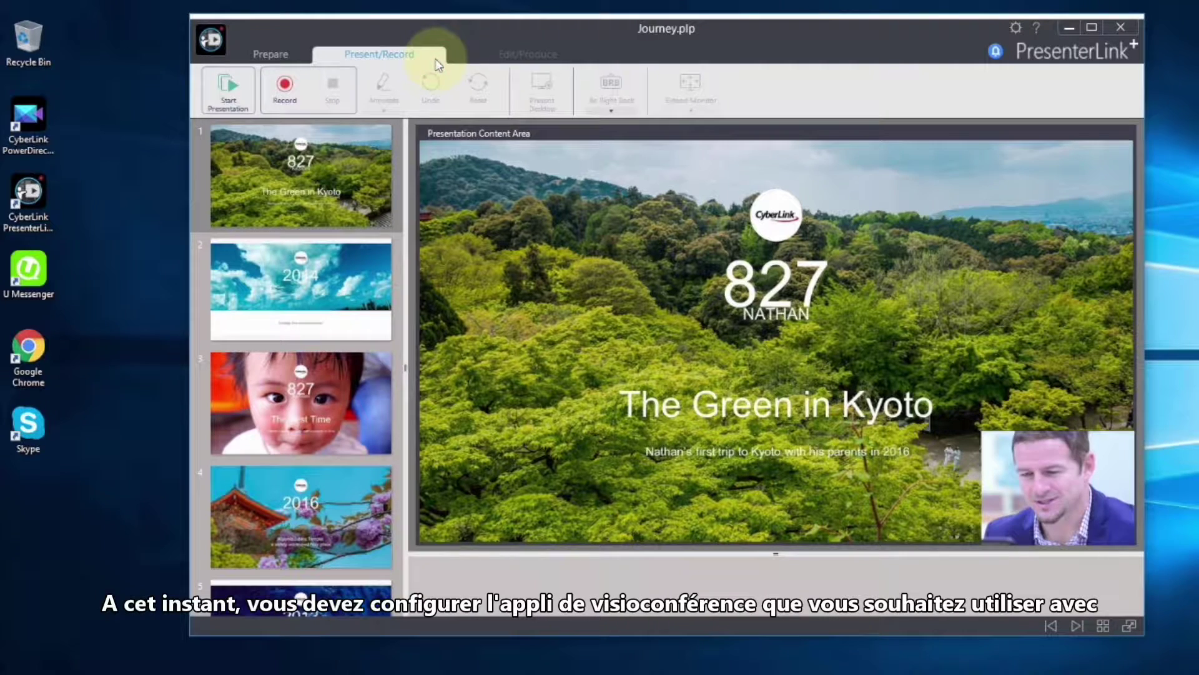
pyautogui.doubleClick(54, 432)
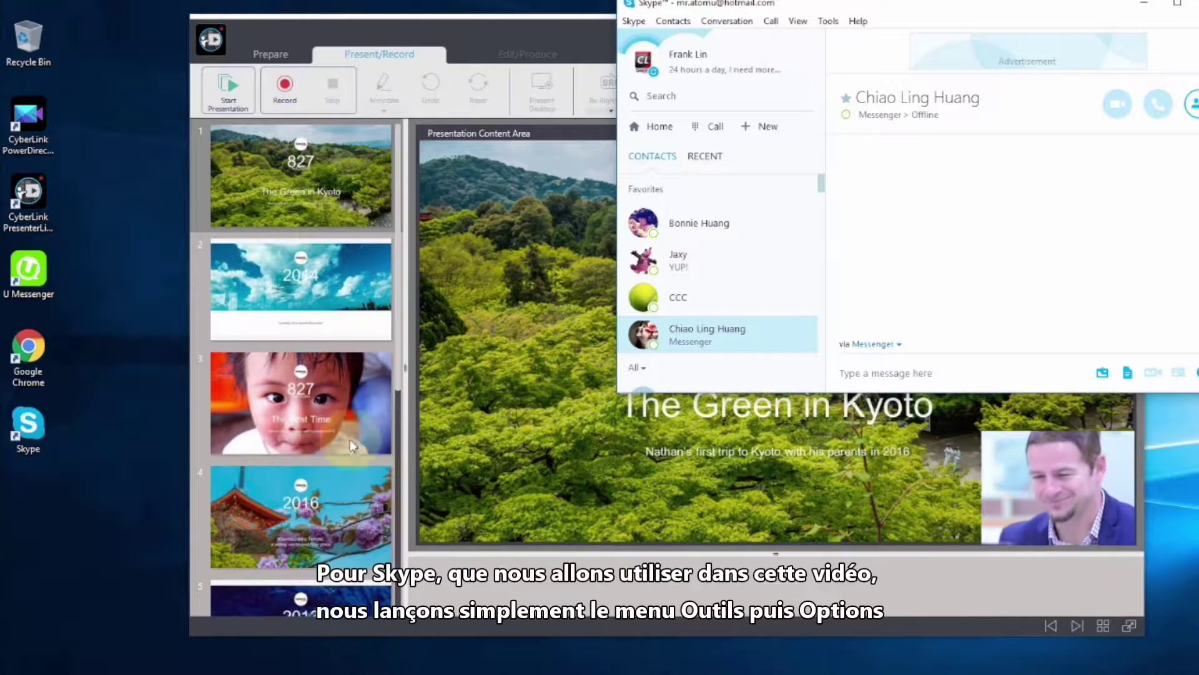
# Set Skype's webcam to Camera for VideoMeeting+ under Options > Video settings and save.
pyautogui.click(829, 21)
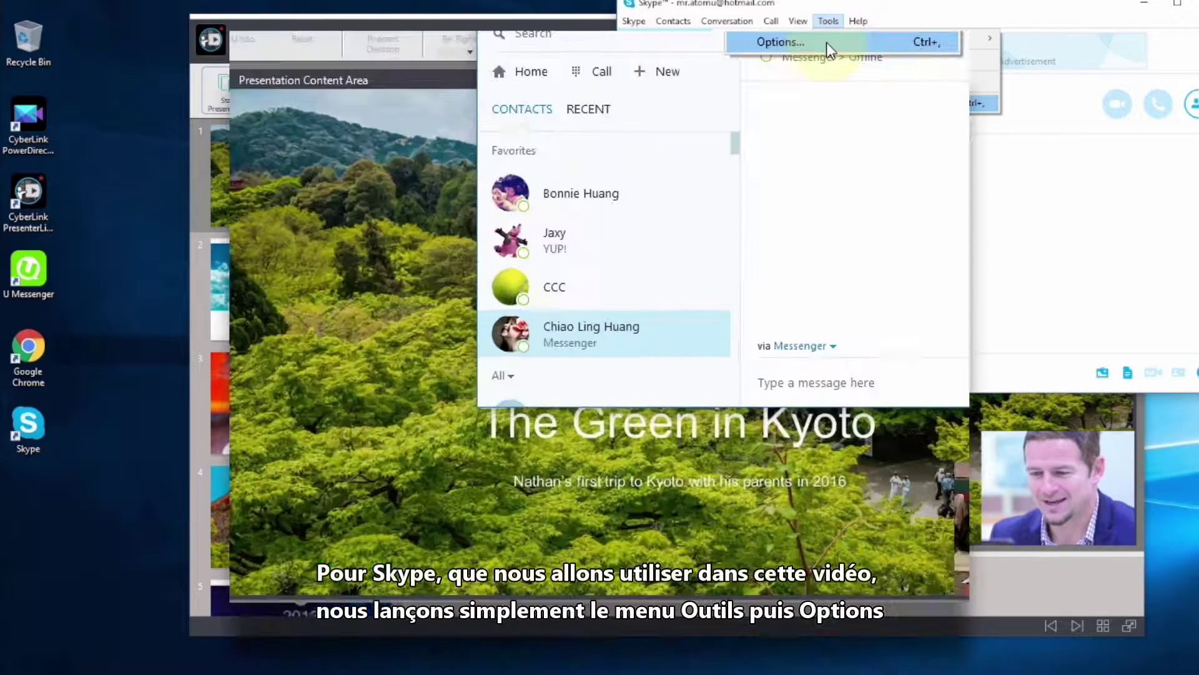
pyautogui.click(896, 100)
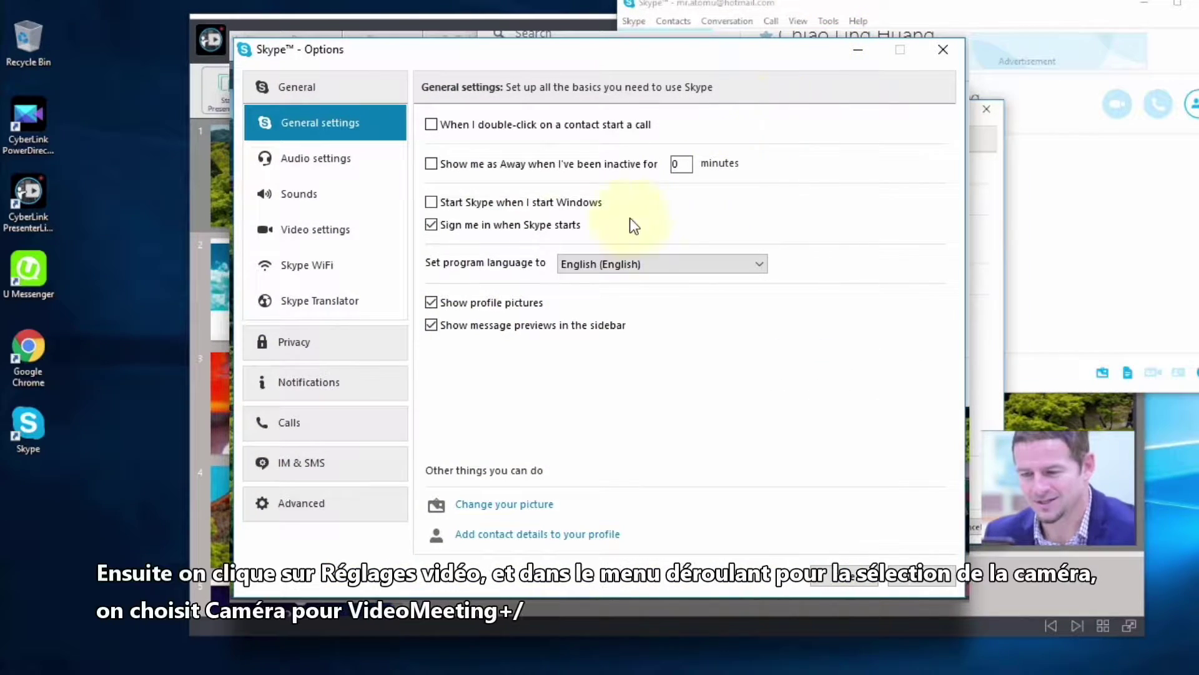
pyautogui.click(380, 231)
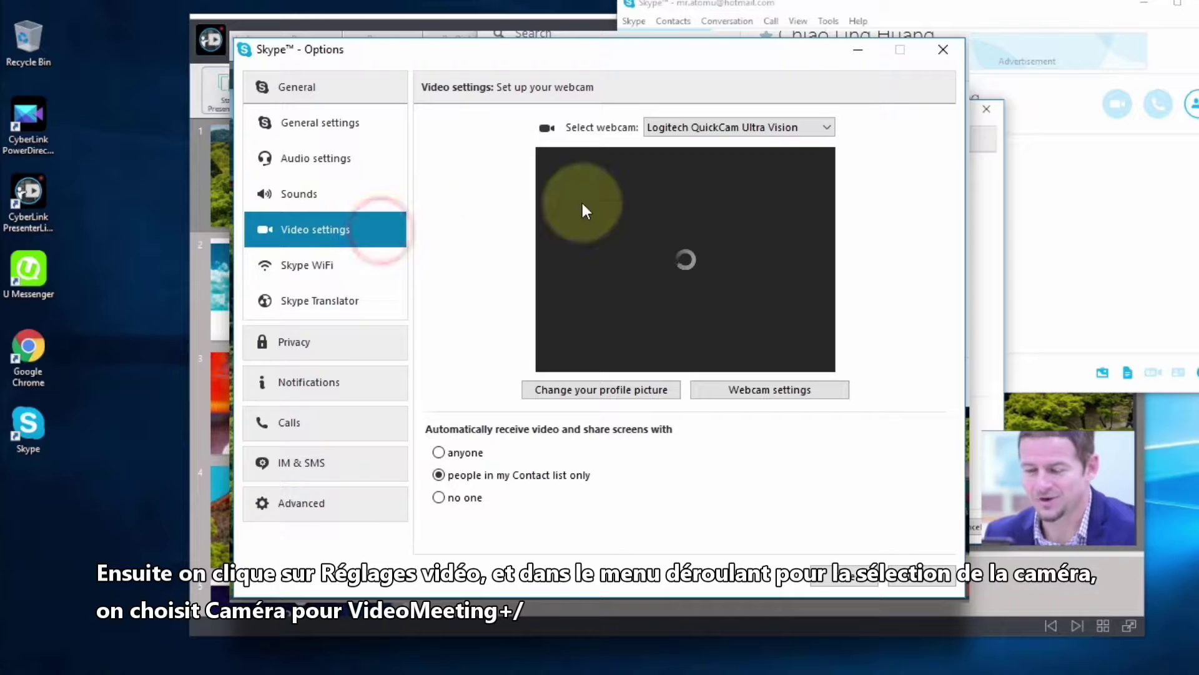
pyautogui.click(824, 127)
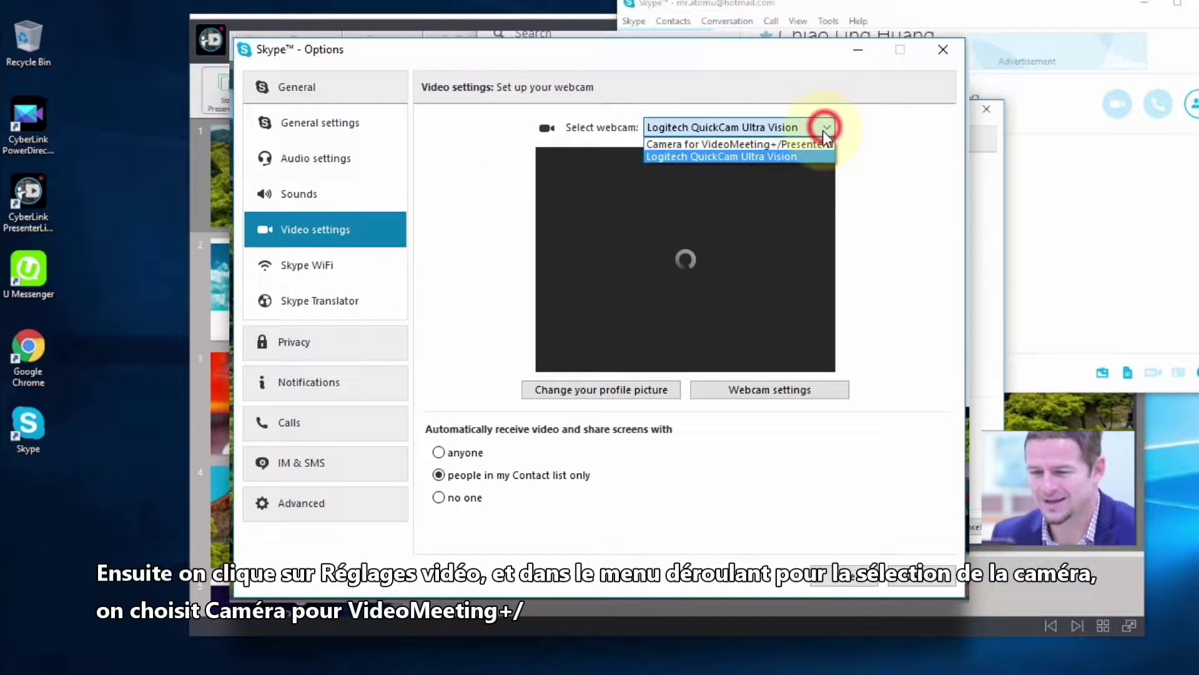
pyautogui.click(819, 143)
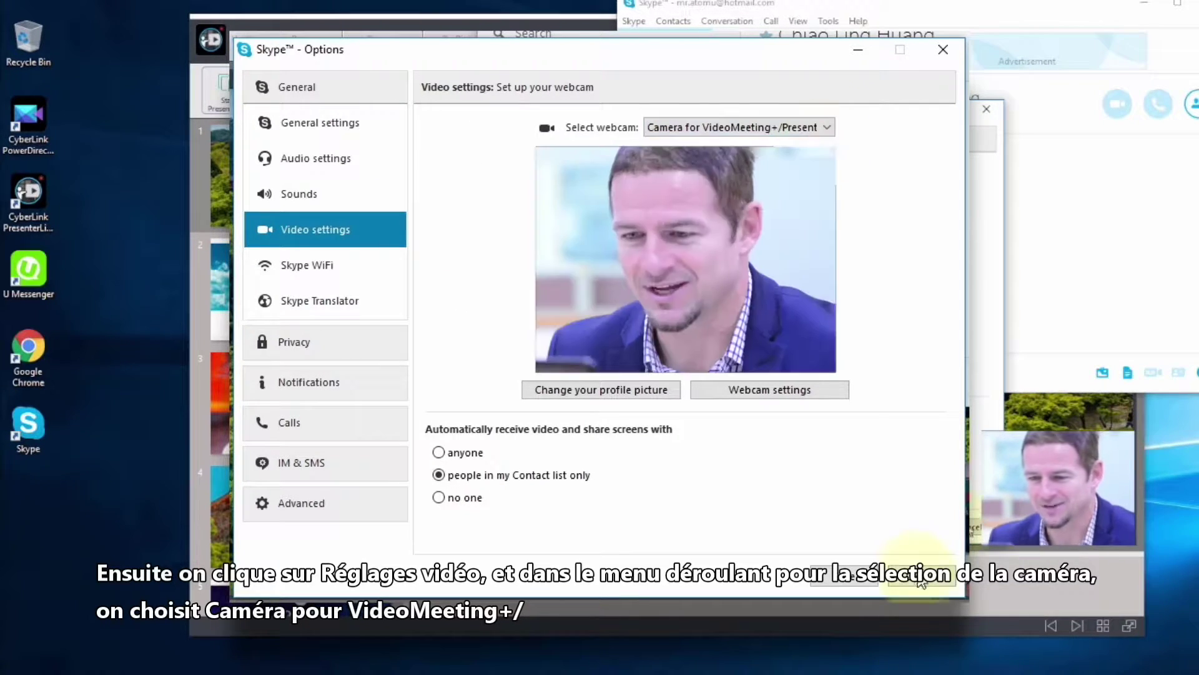
pyautogui.click(865, 584)
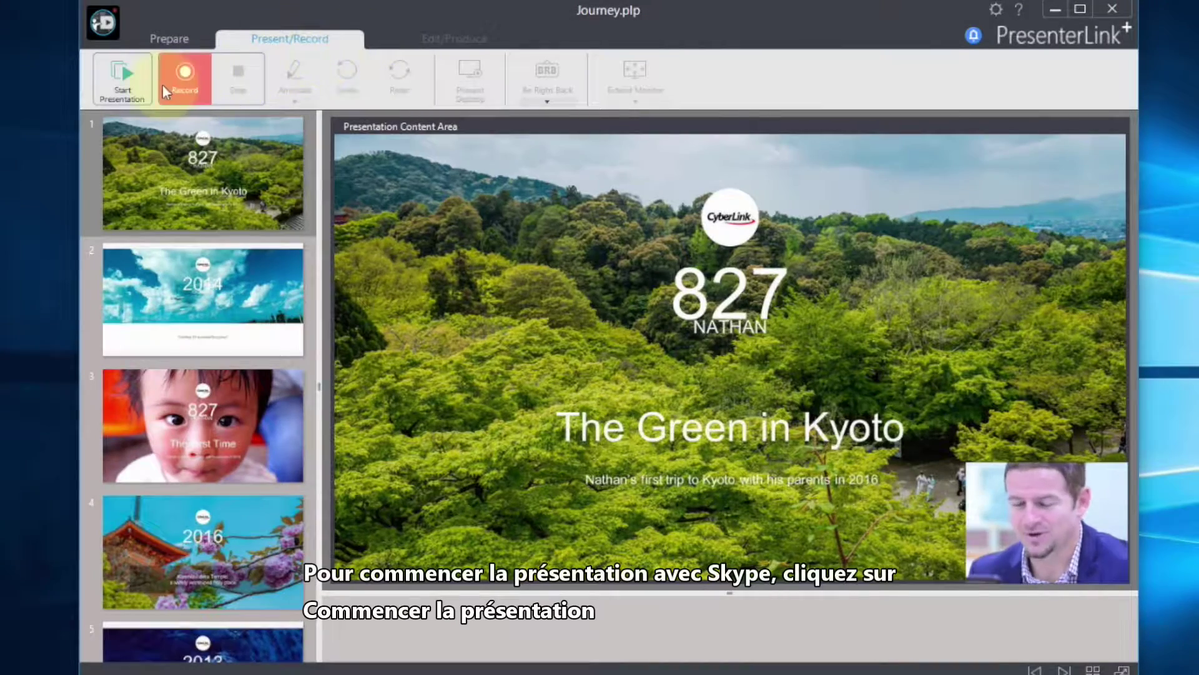
# Start the presentation, begin recording, and maximize the PresenterLink+ window.
pyautogui.click(145, 94)
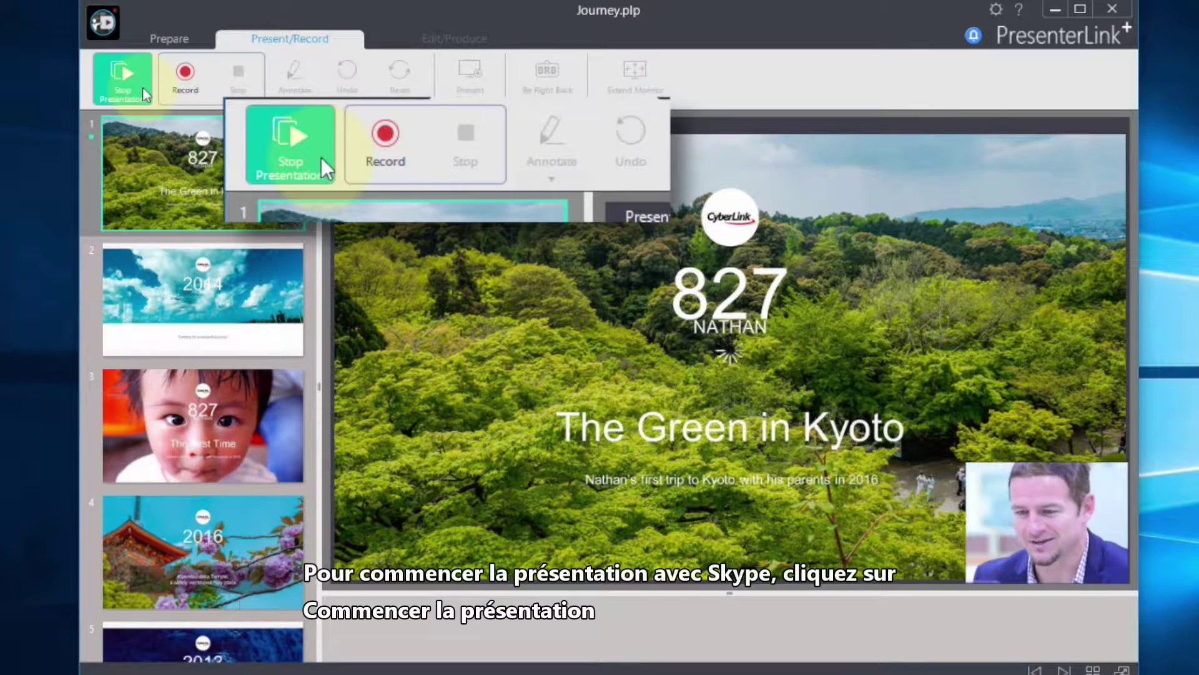
pyautogui.click(200, 89)
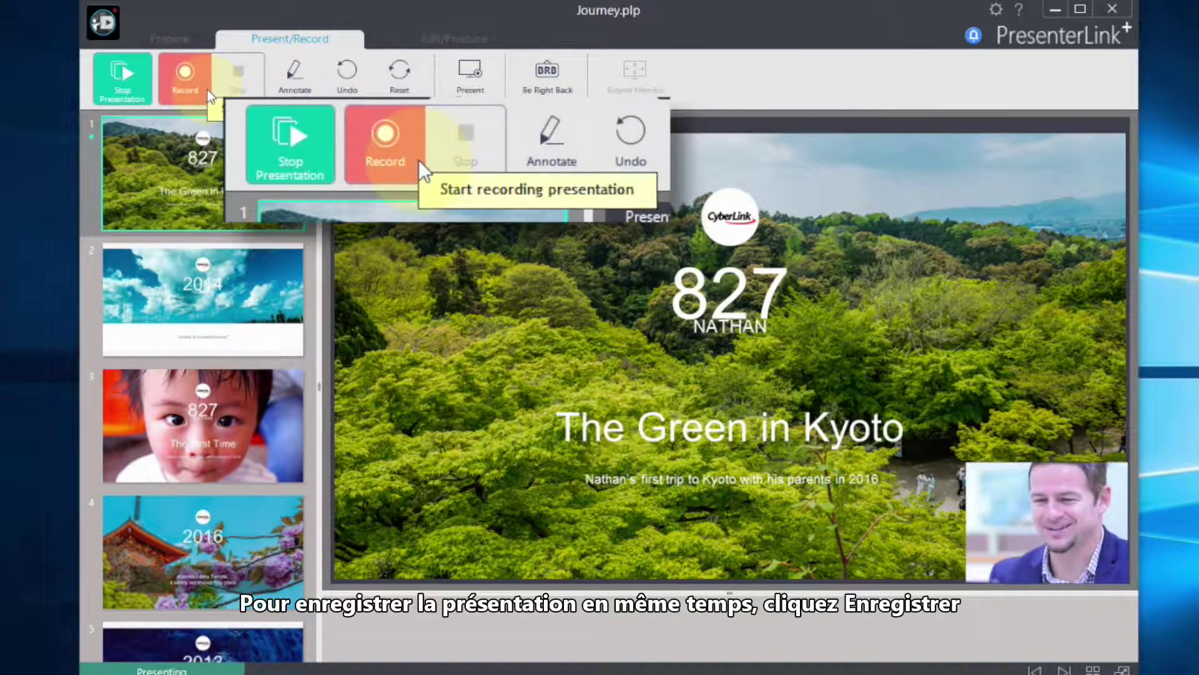
pyautogui.click(208, 89)
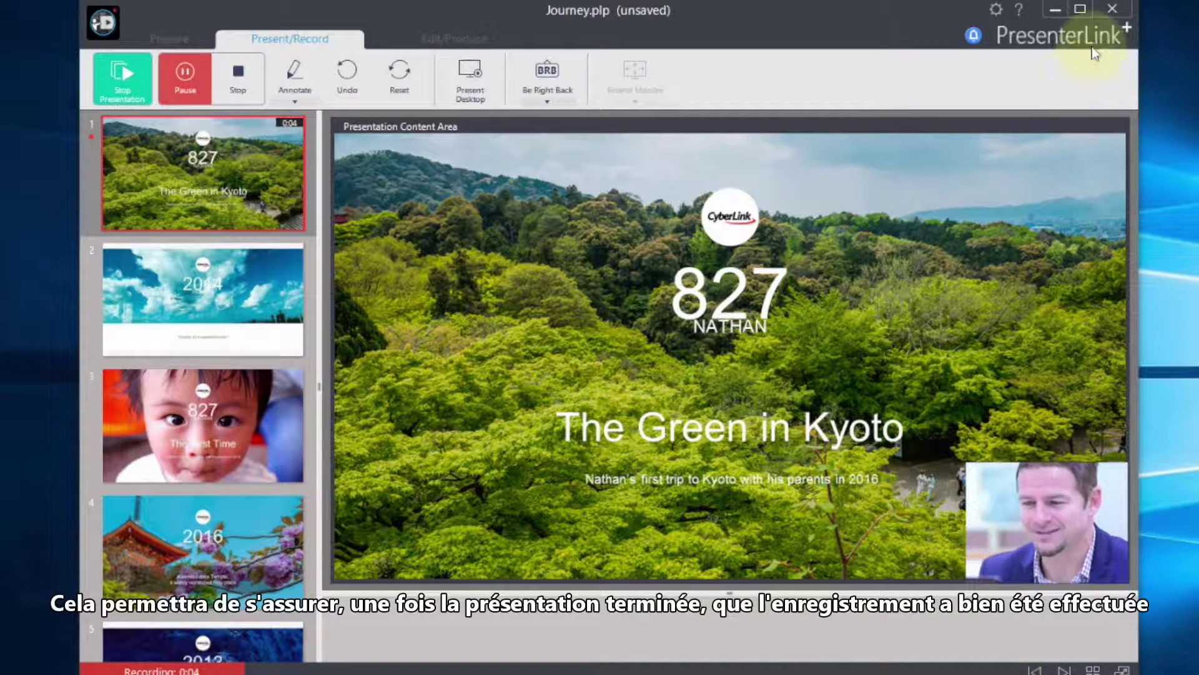
pyautogui.click(1088, 12)
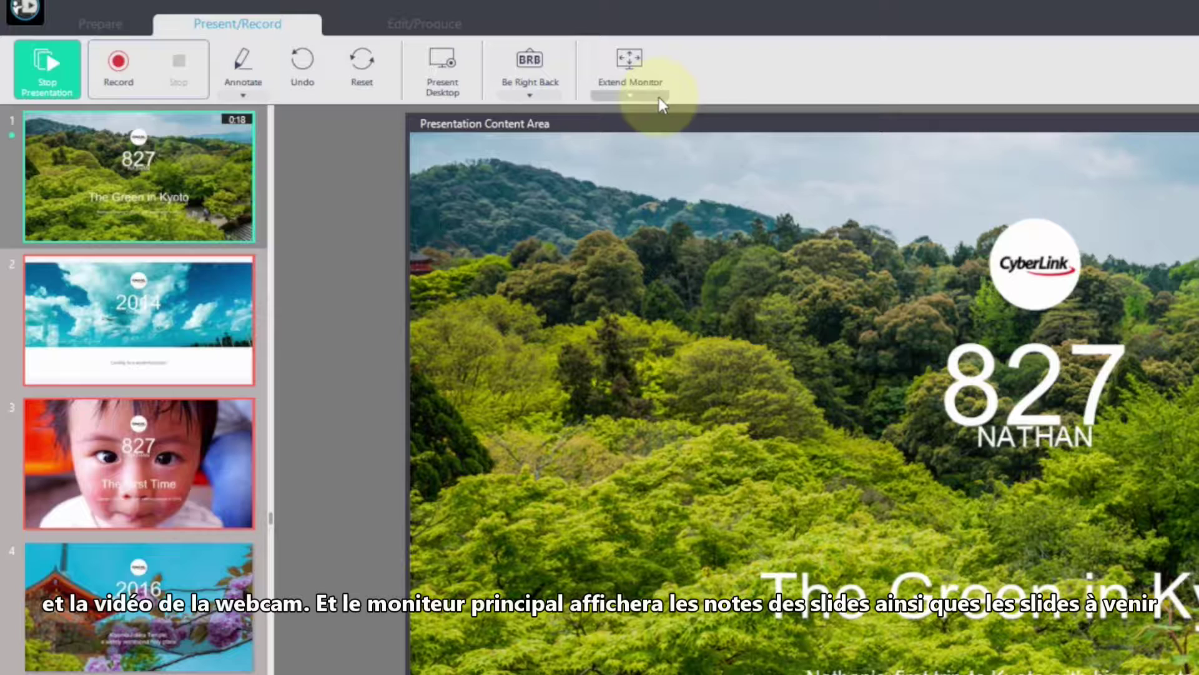
# Choose Display 1 and turn on Extend Monitor for the presentation.
pyautogui.click(661, 97)
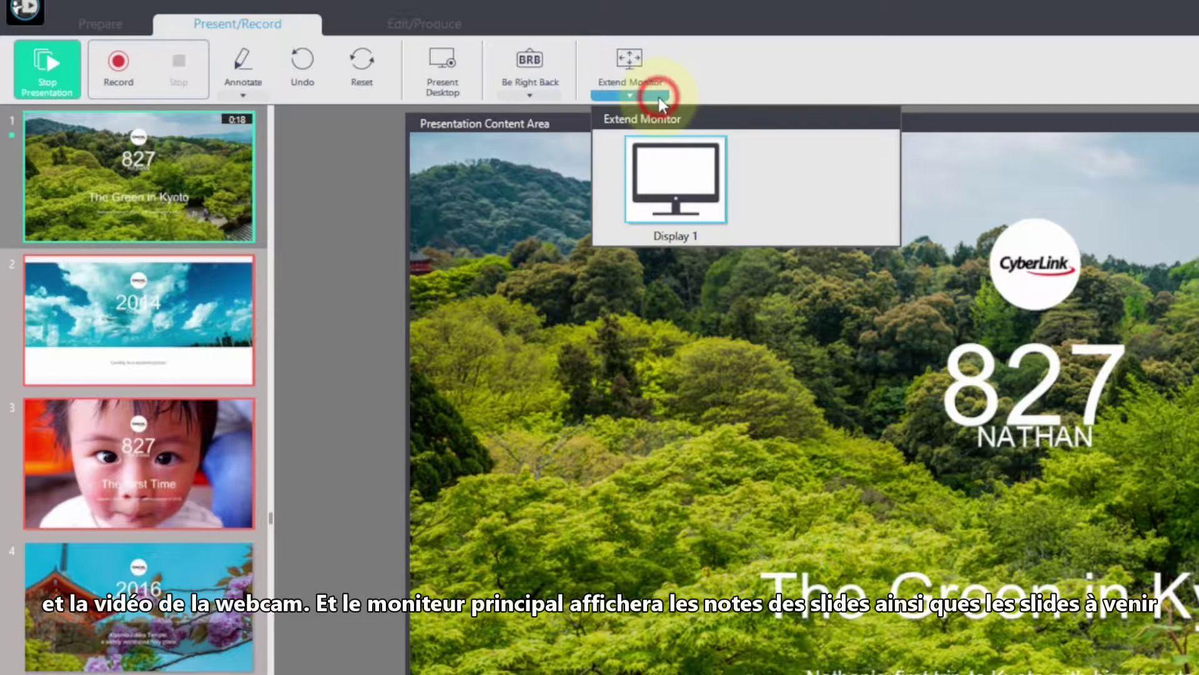
pyautogui.click(680, 172)
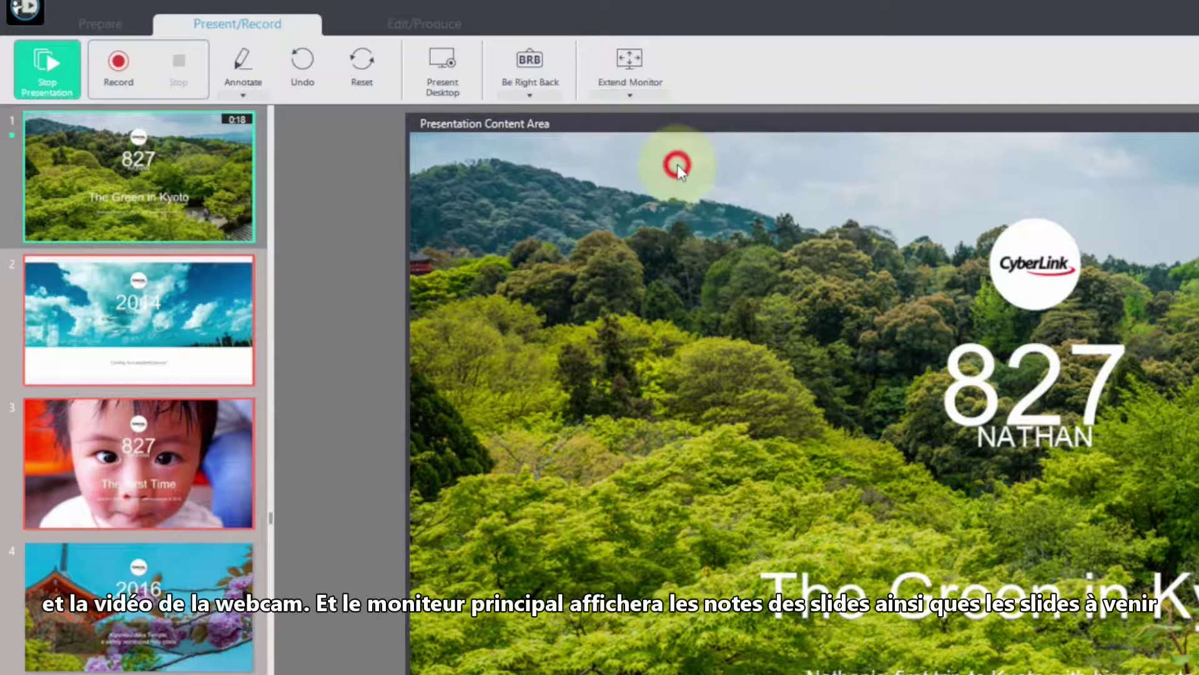
pyautogui.click(664, 67)
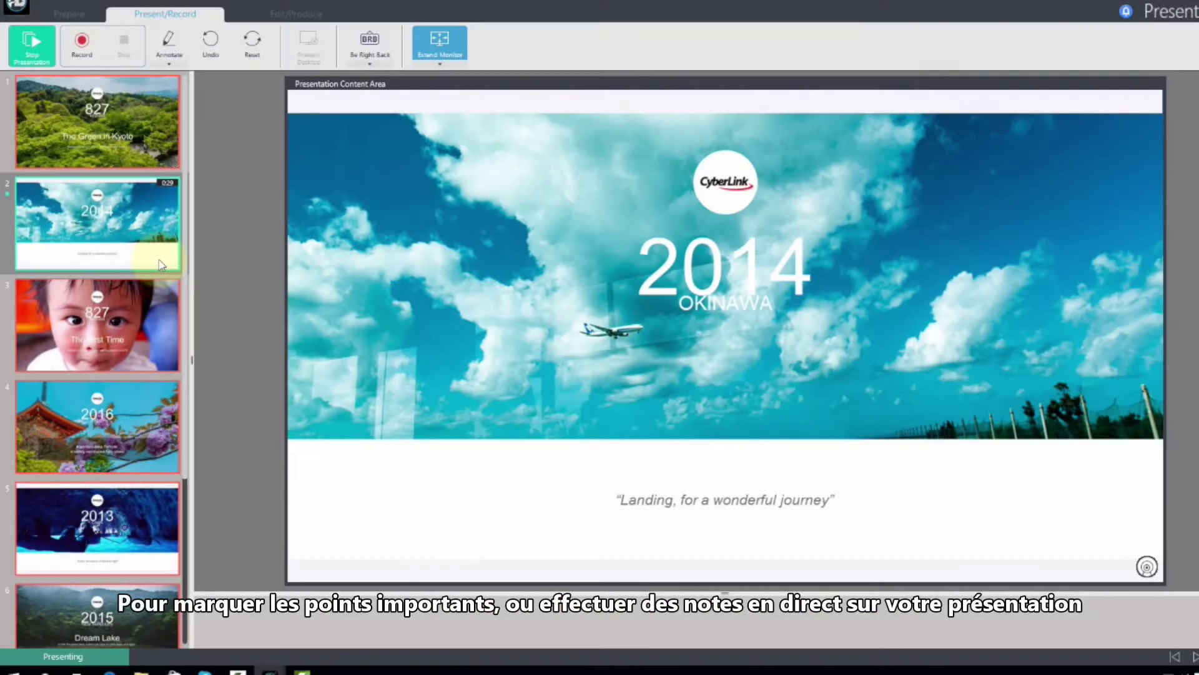
# Enable red annotation, undo a stray arrow, and draw a mark beside the plane on the 2014 slide.
pyautogui.click(170, 64)
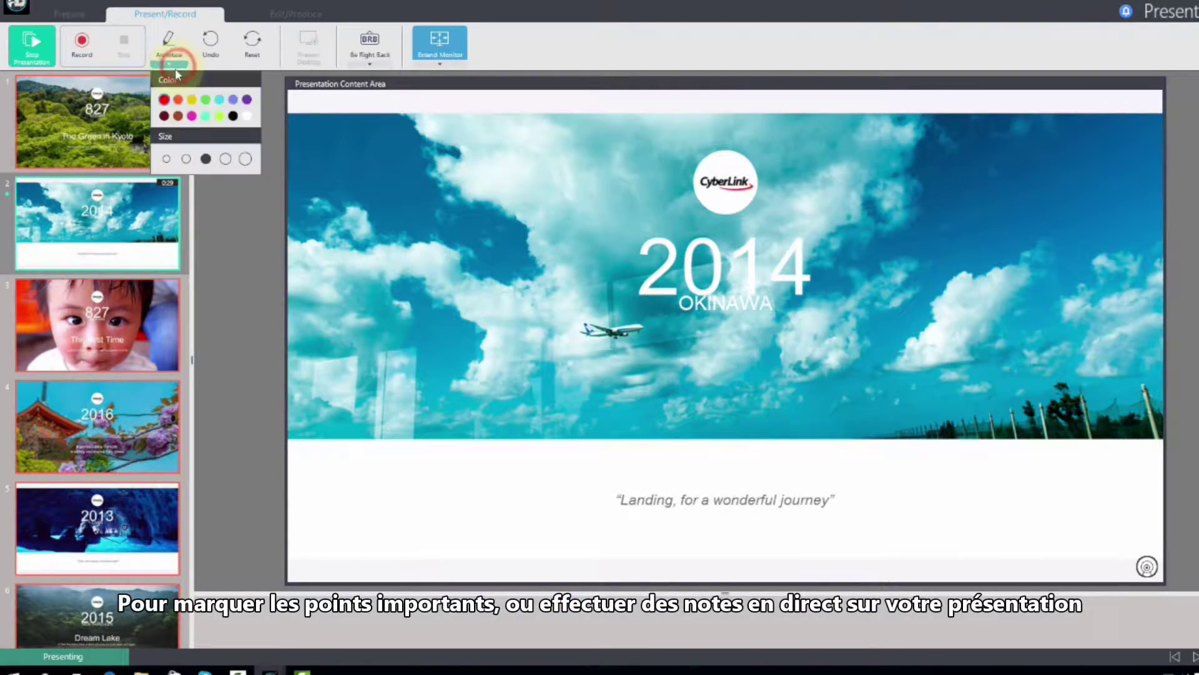
pyautogui.click(180, 55)
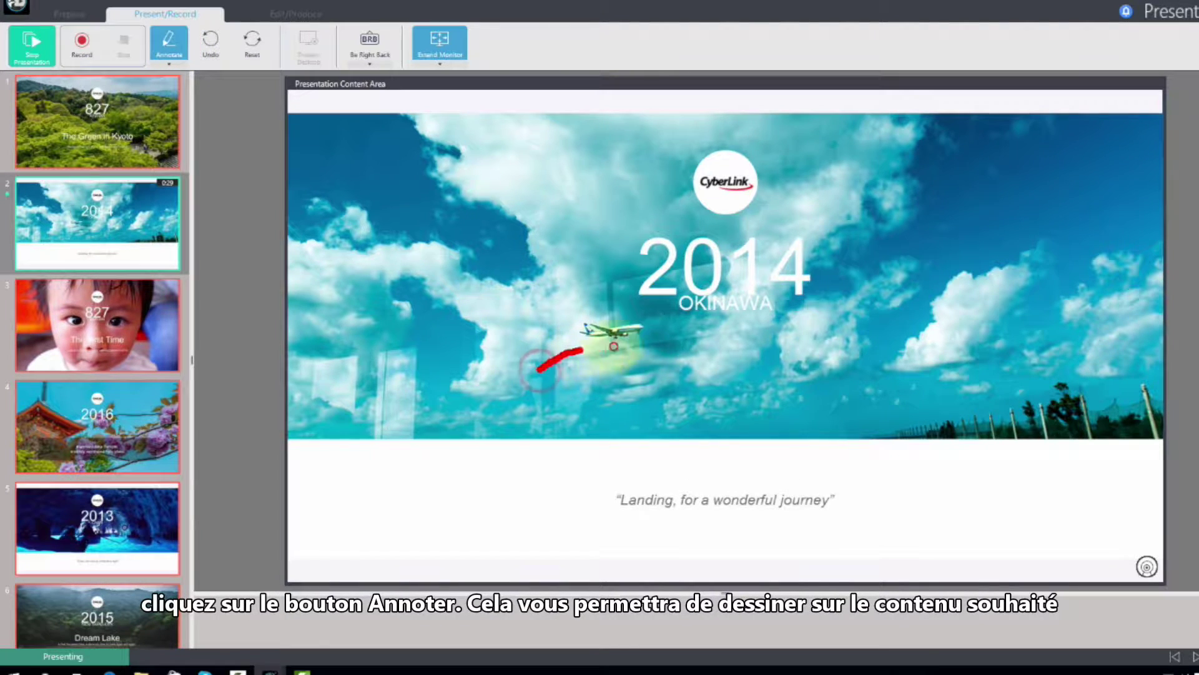
pyautogui.moveTo(614, 346)
pyautogui.mouseDown()
pyautogui.moveTo(796, 342)
pyautogui.moveTo(810, 369)
pyautogui.mouseUp()
pyautogui.click(212, 48)
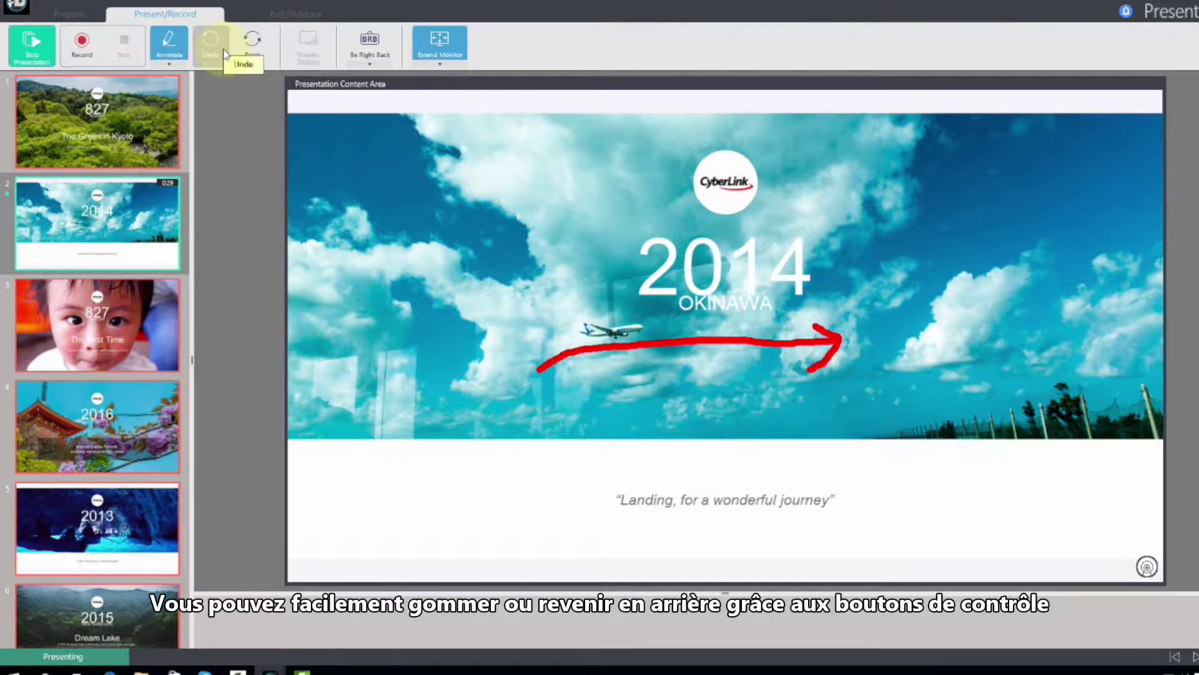
pyautogui.click(223, 49)
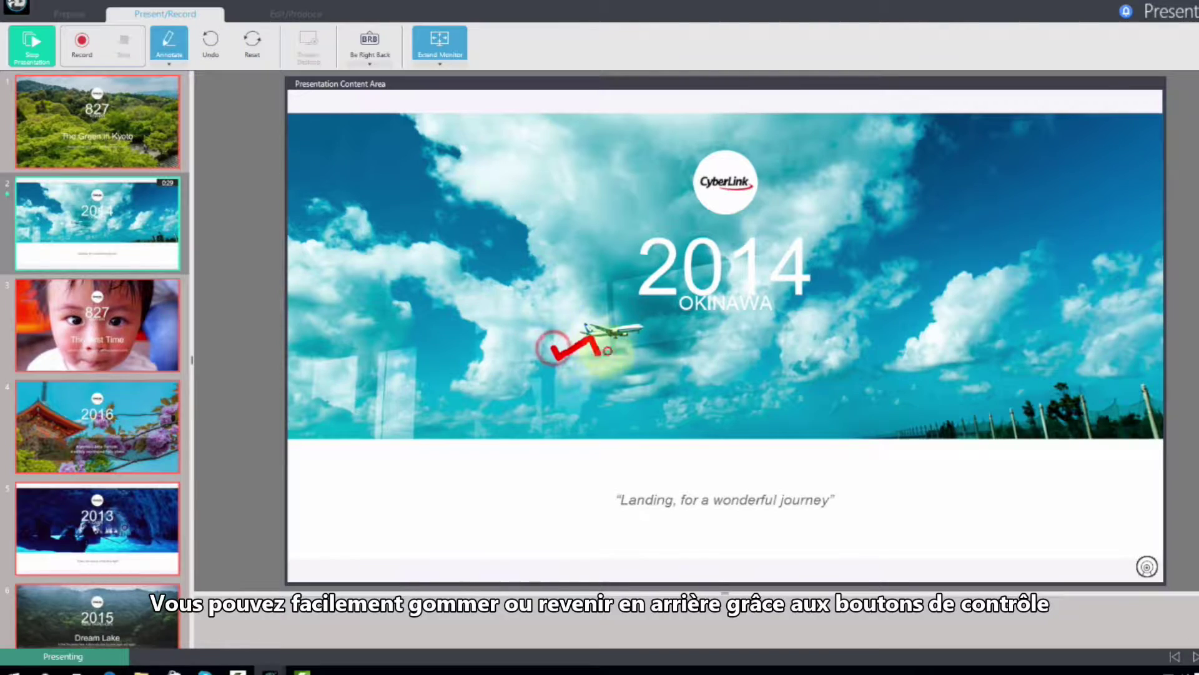
pyautogui.moveTo(607, 350); pyautogui.dragTo(816, 300)
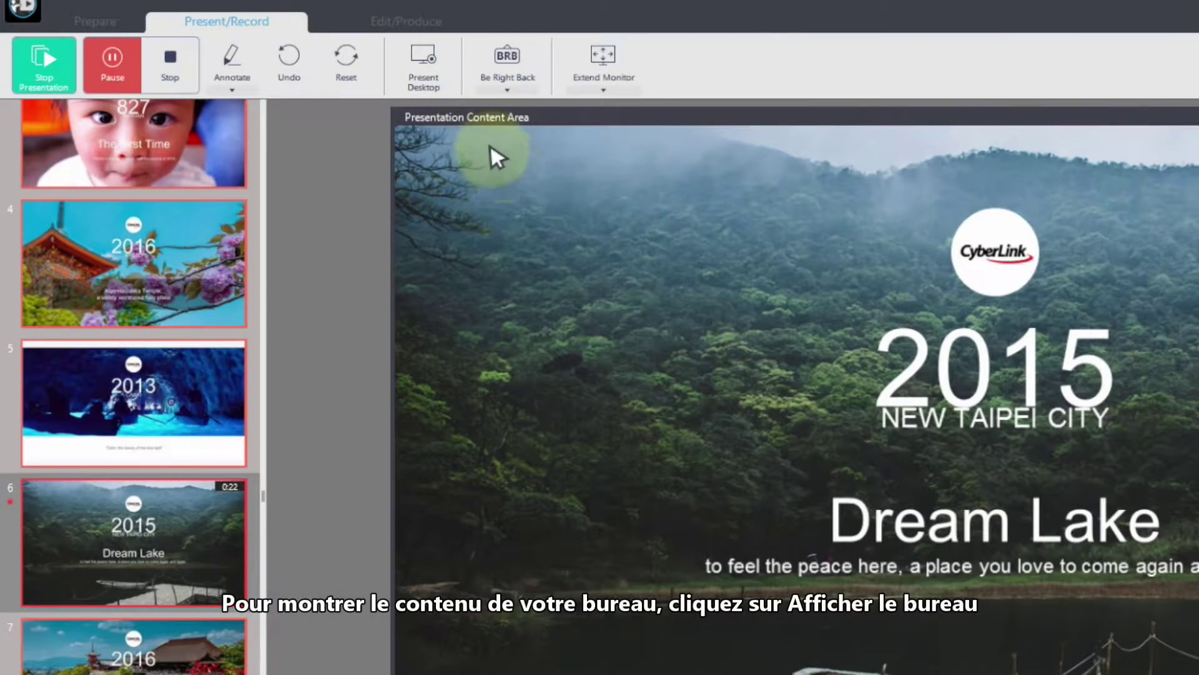
# Present the desktop and open Nature_DSC_1320 from the pictures folder in Photos.
pyautogui.click(448, 73)
pyautogui.click(429, 152)
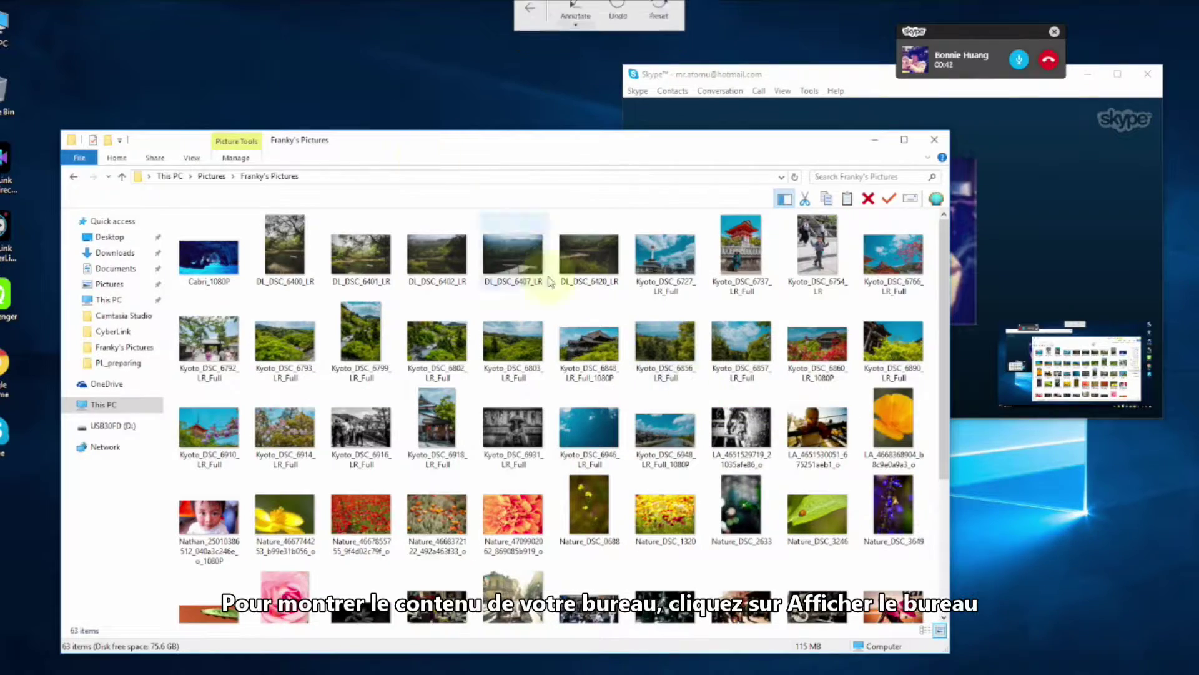
pyautogui.doubleClick(667, 528)
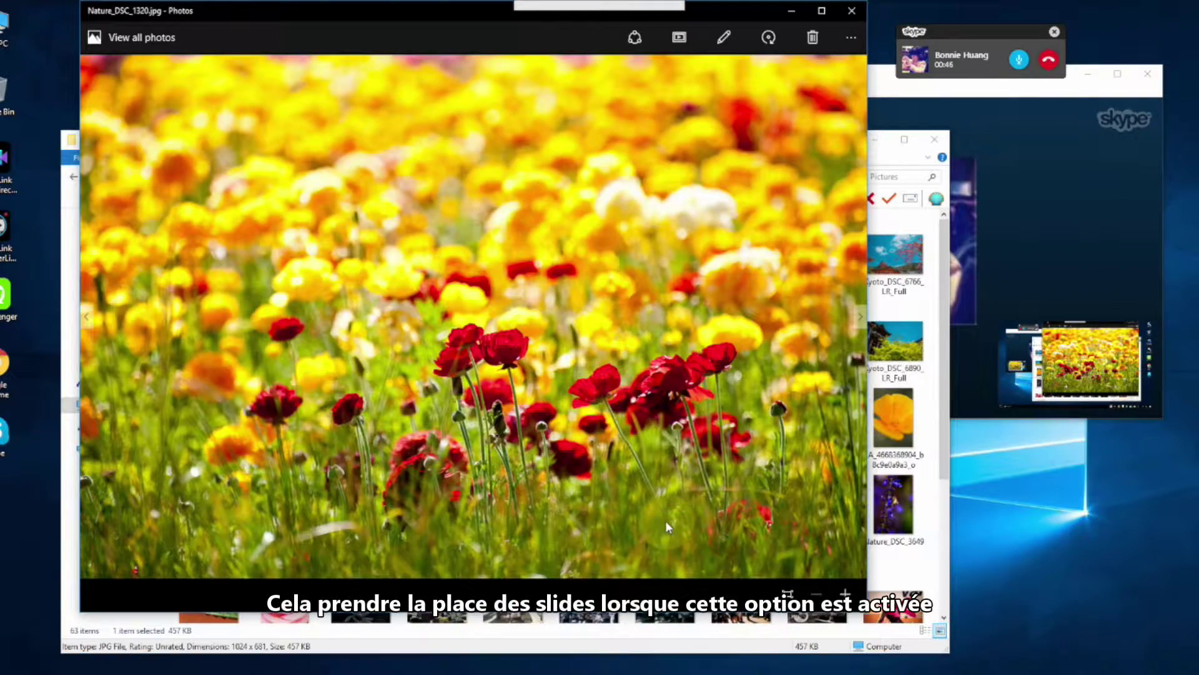
# Return to the 2016 Kyoto slide, show Be Right Back, then end the live presentation.
pyautogui.moveTo(564, 5)
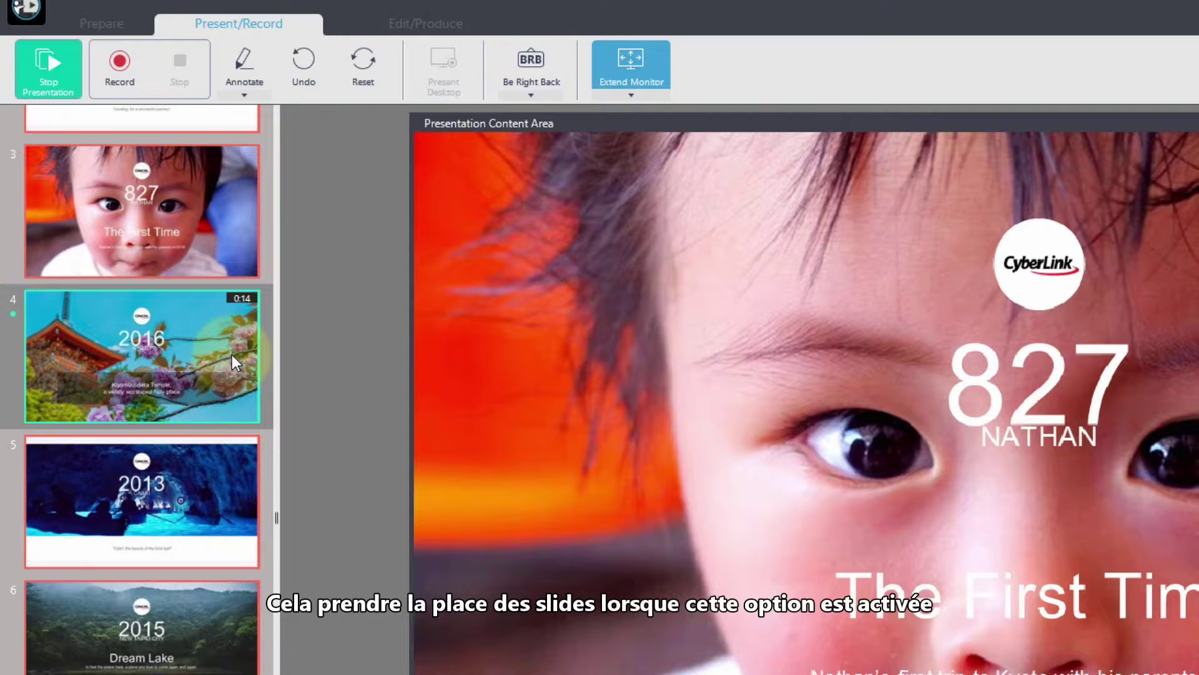
pyautogui.click(231, 355)
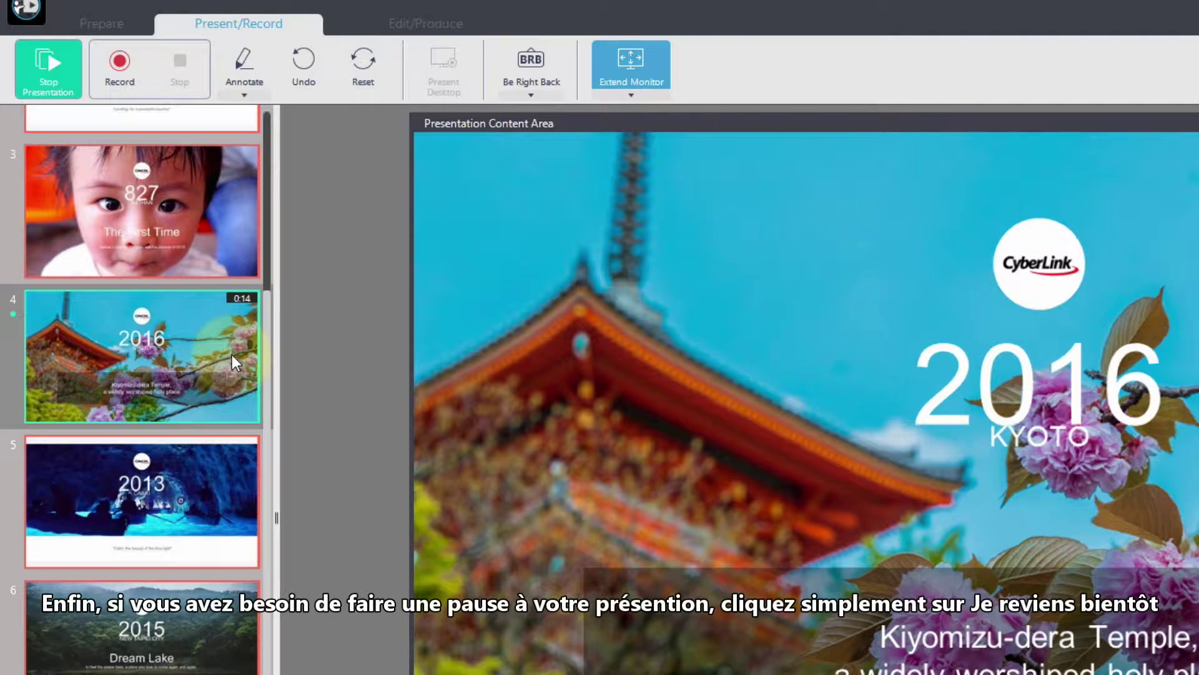
pyautogui.click(549, 66)
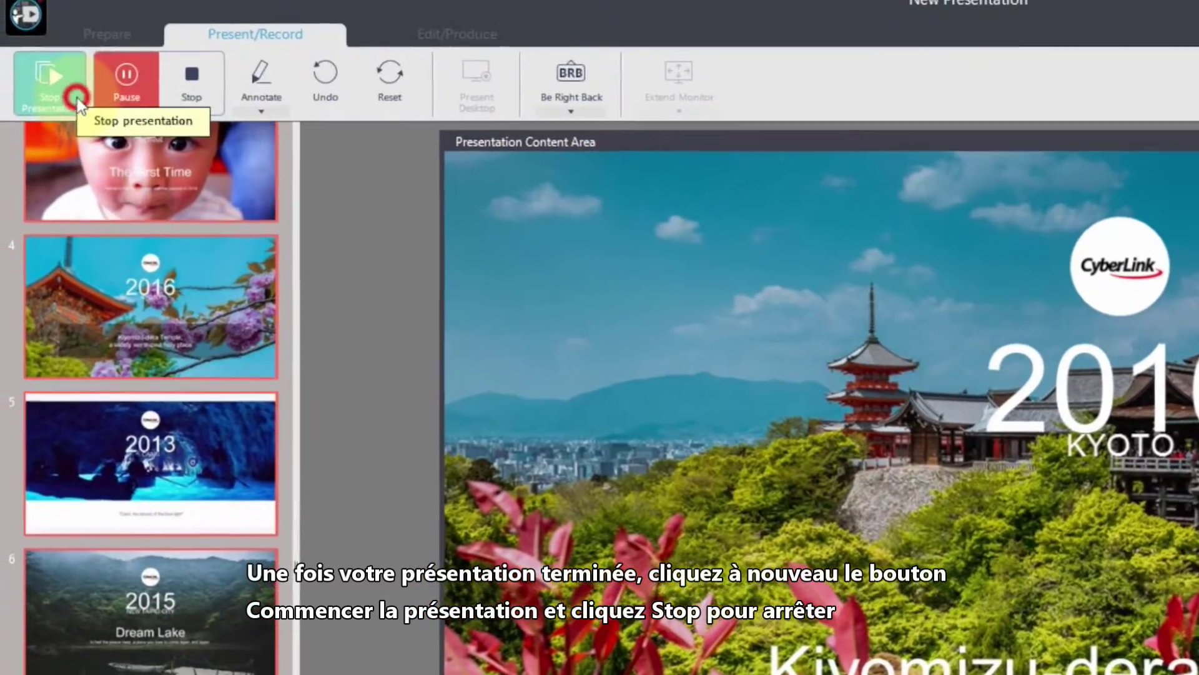
pyautogui.click(74, 94)
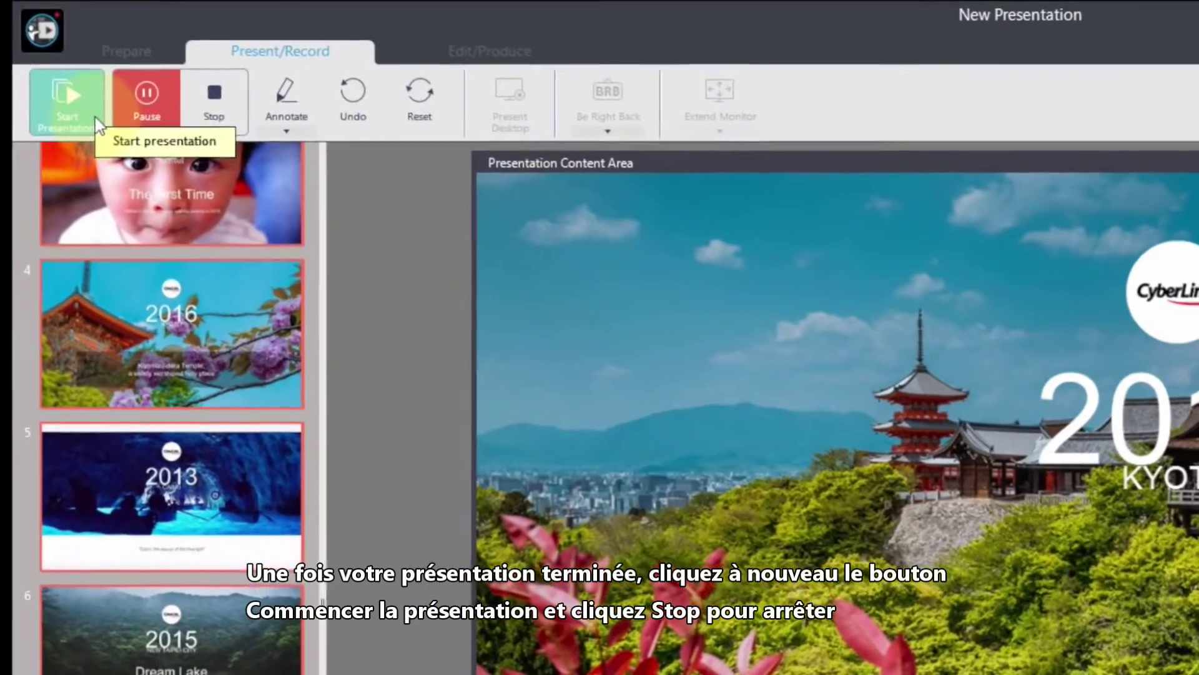
# Stop the recording, switch to Edit/Produce, and preview the Kiyomizu-dera Temple section.
pyautogui.click(219, 117)
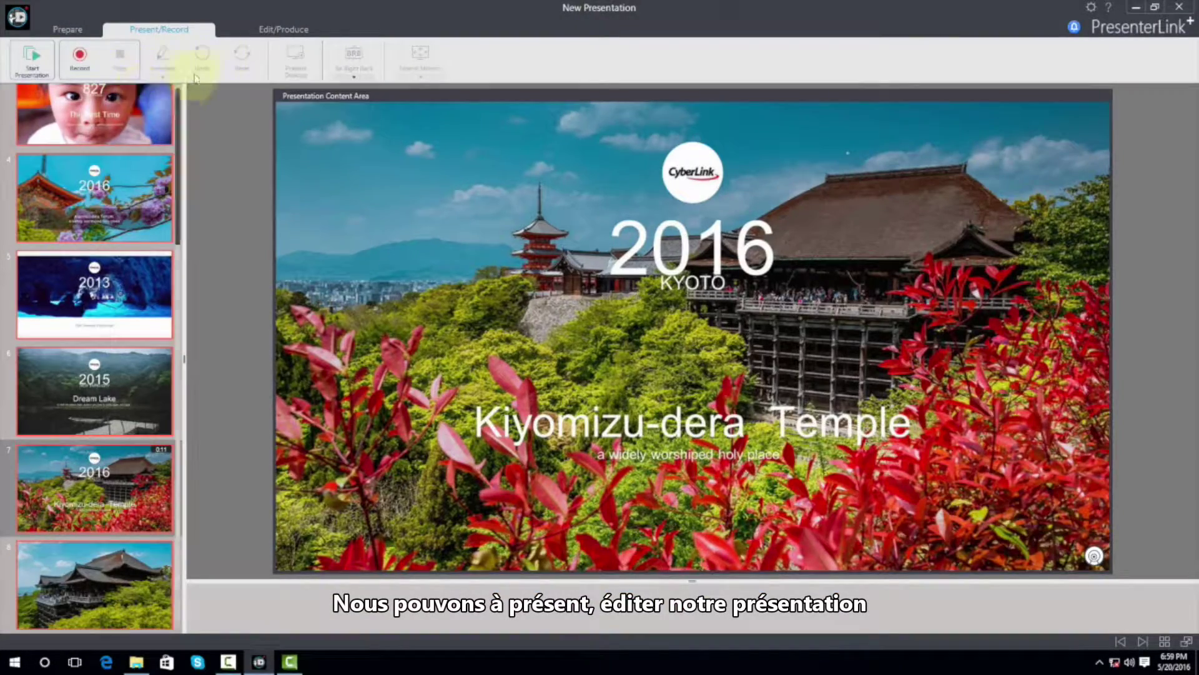
pyautogui.click(244, 31)
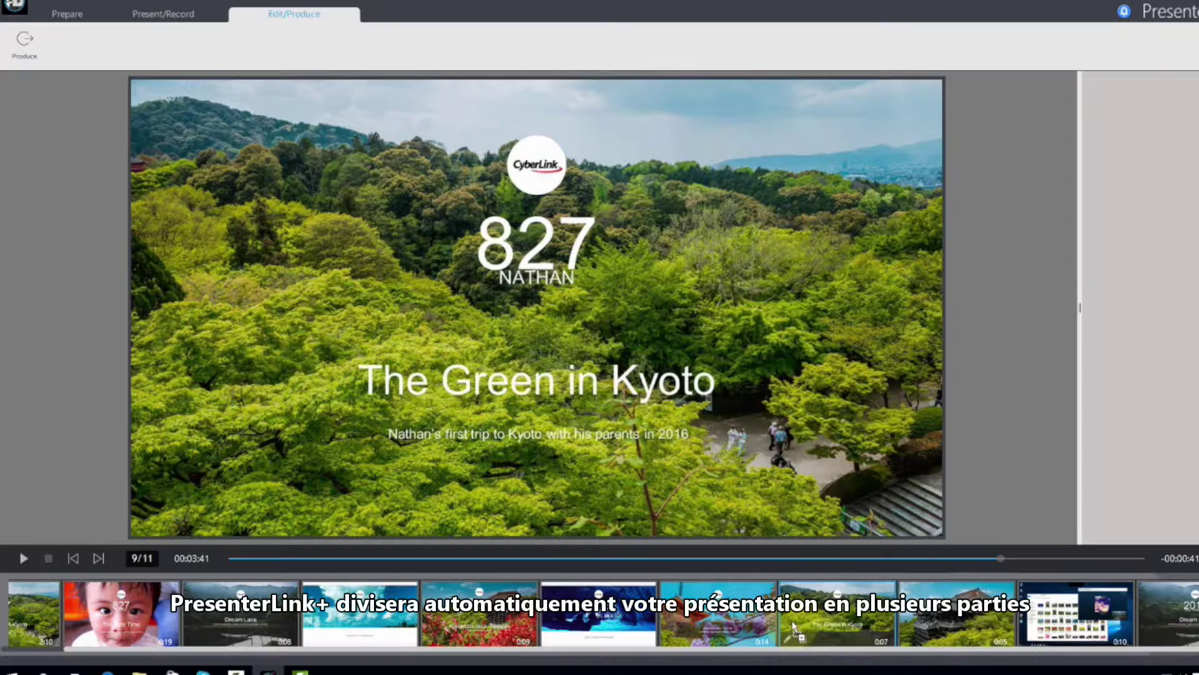
pyautogui.click(733, 619)
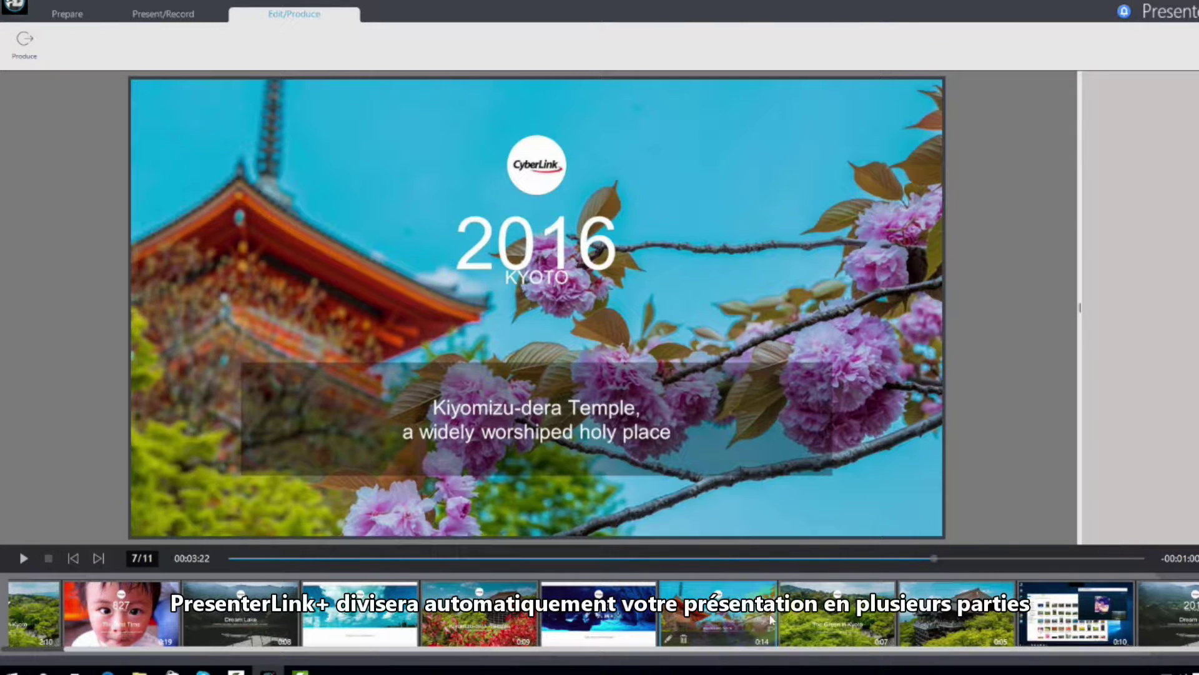
# Preview The Green in Kyoto, The First Time and Dream Lake sections, then open Dream Lake for editing.
pyautogui.click(49, 614)
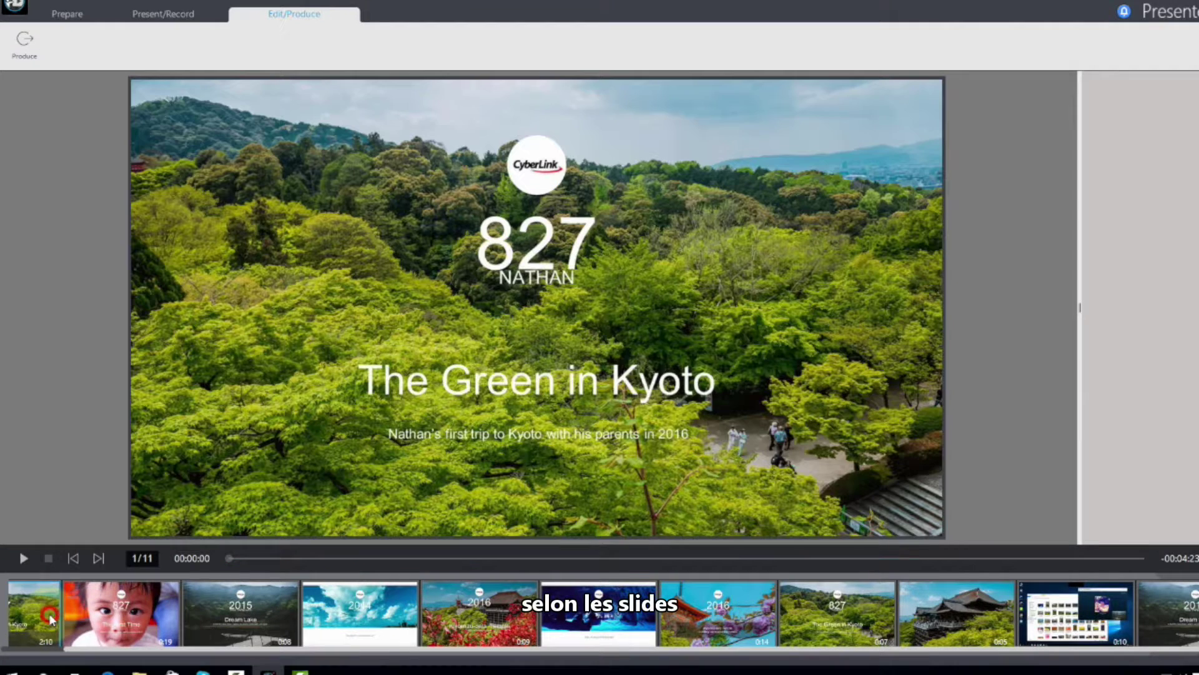
pyautogui.click(116, 625)
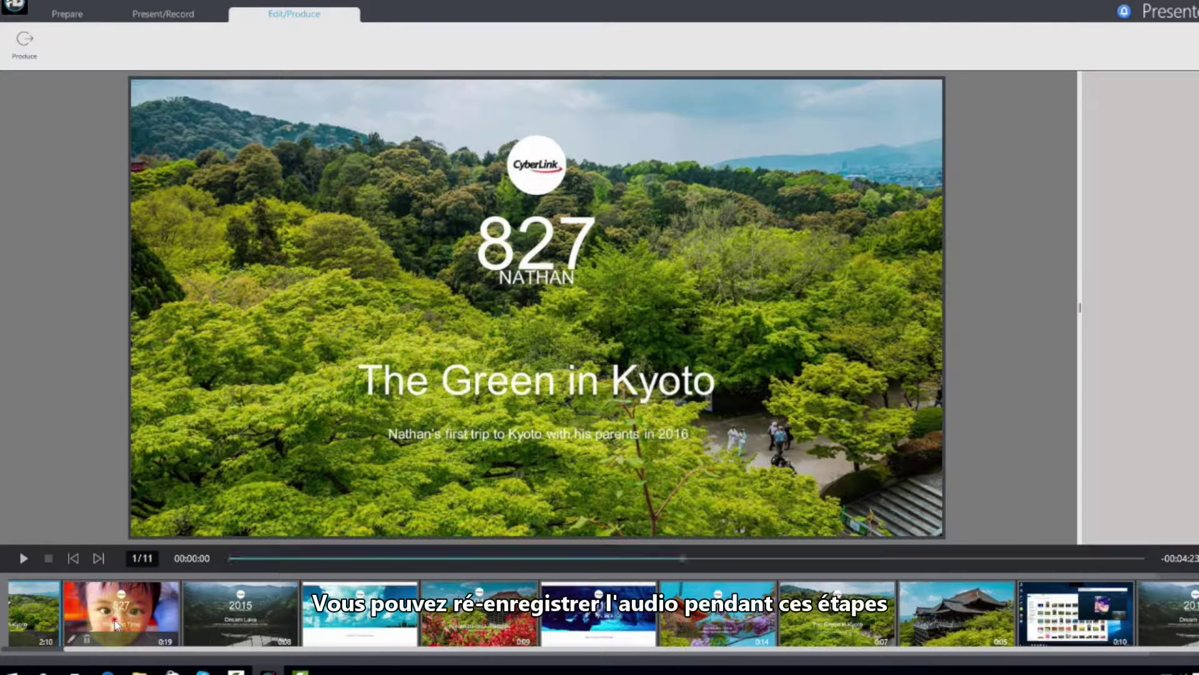
pyautogui.click(228, 618)
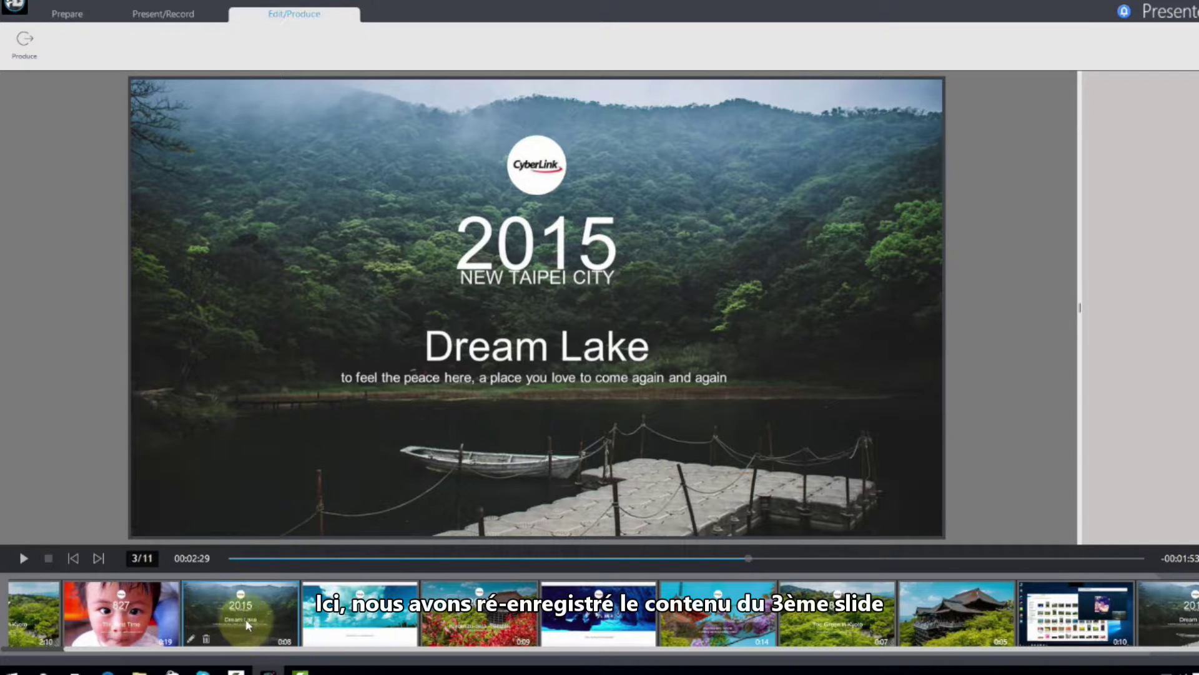
pyautogui.click(224, 617)
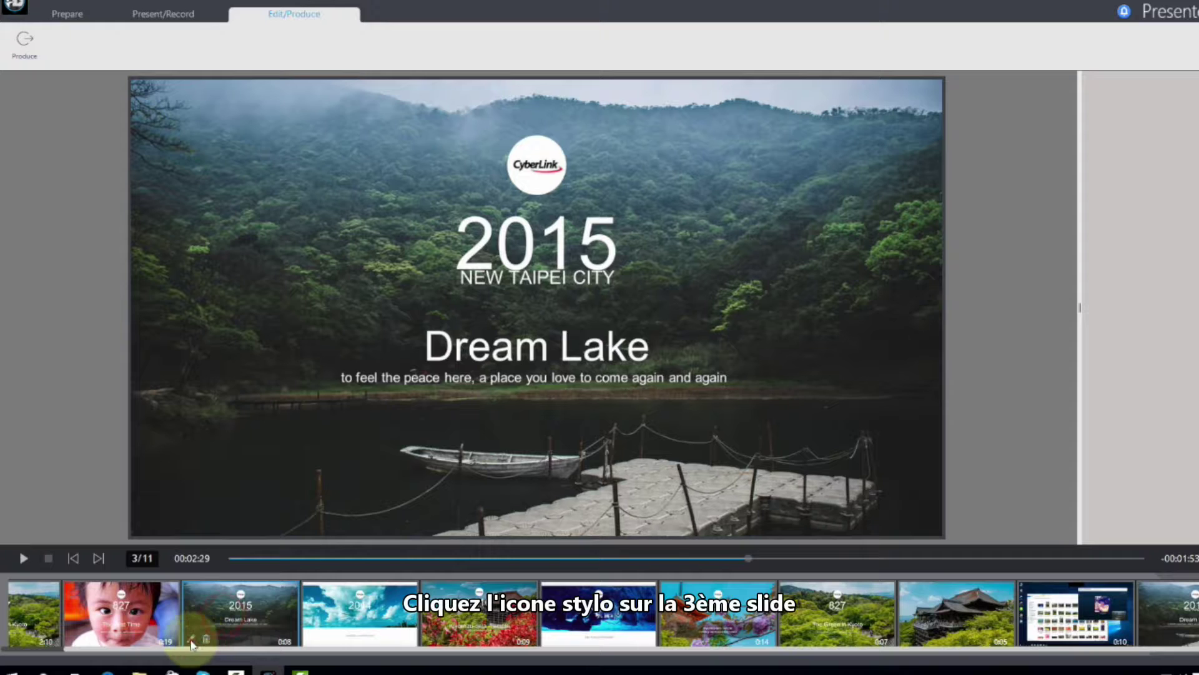
pyautogui.click(191, 642)
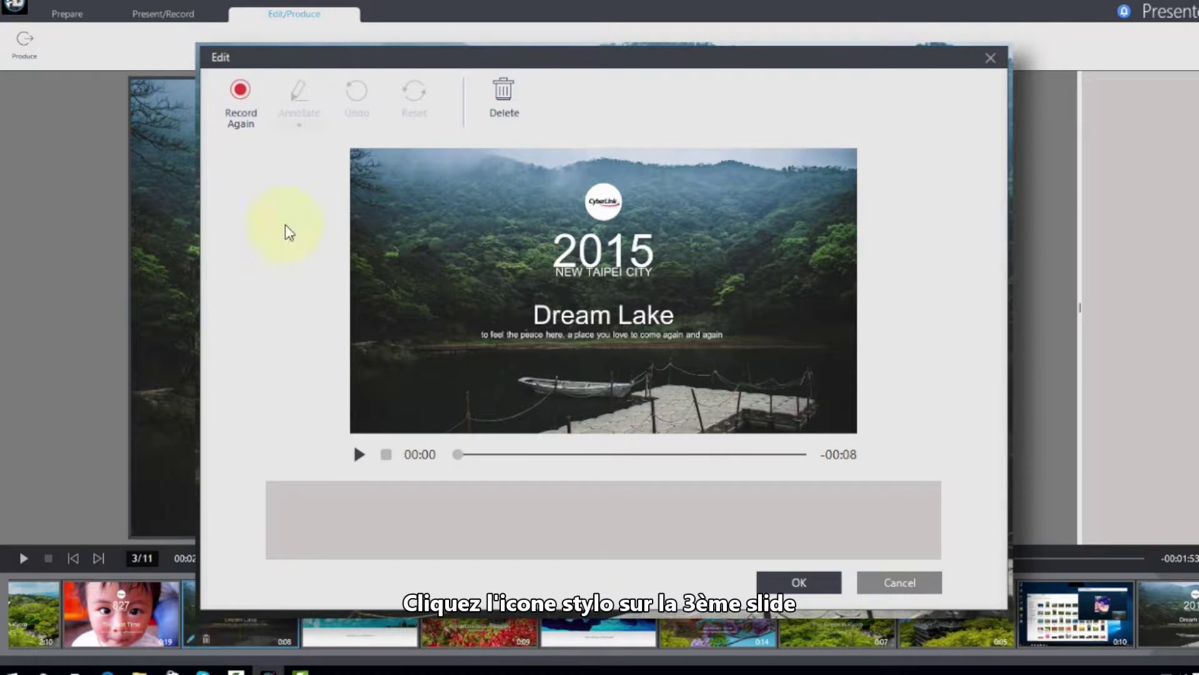
# Re-record the Dream Lake section with a red circle around 'Lake' and accept the 19-second take.
pyautogui.click(259, 105)
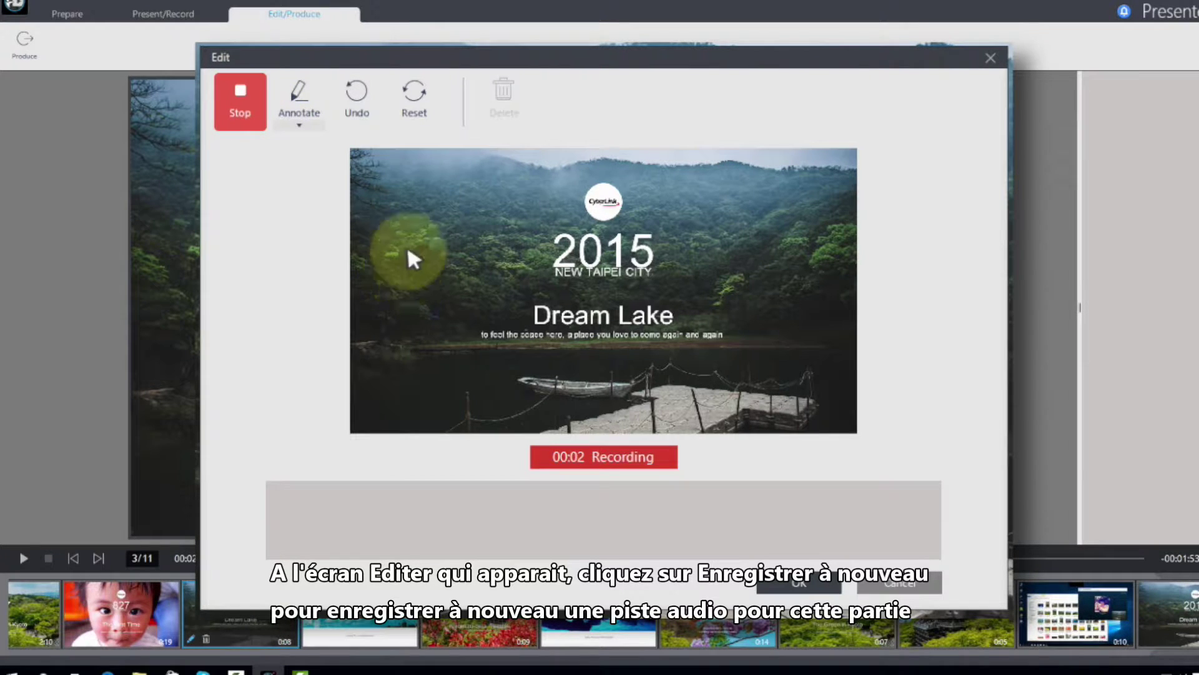
pyautogui.click(313, 97)
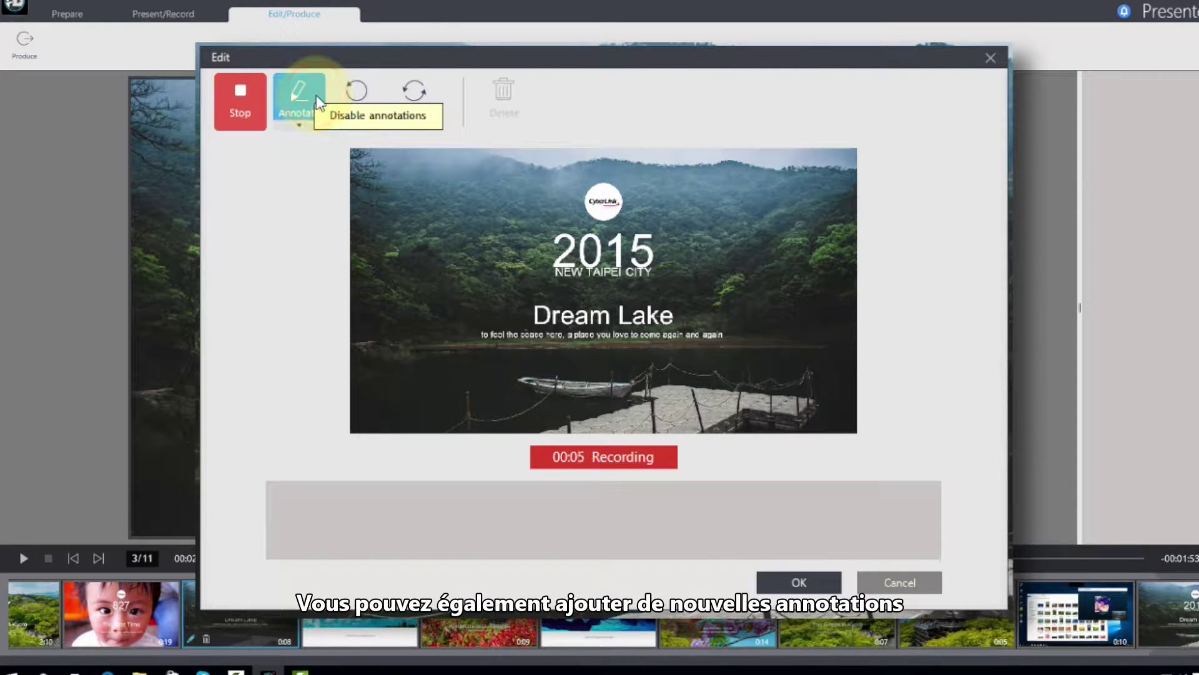
pyautogui.moveTo(629, 351); pyautogui.dragTo(646, 356)
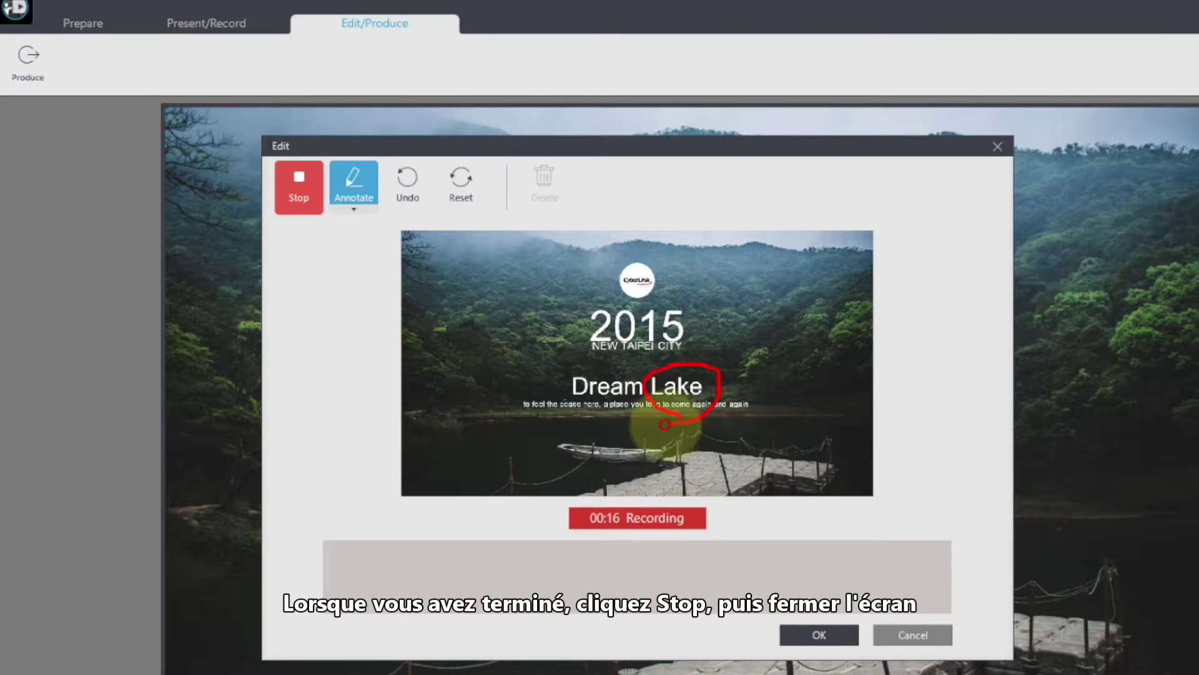
pyautogui.click(319, 193)
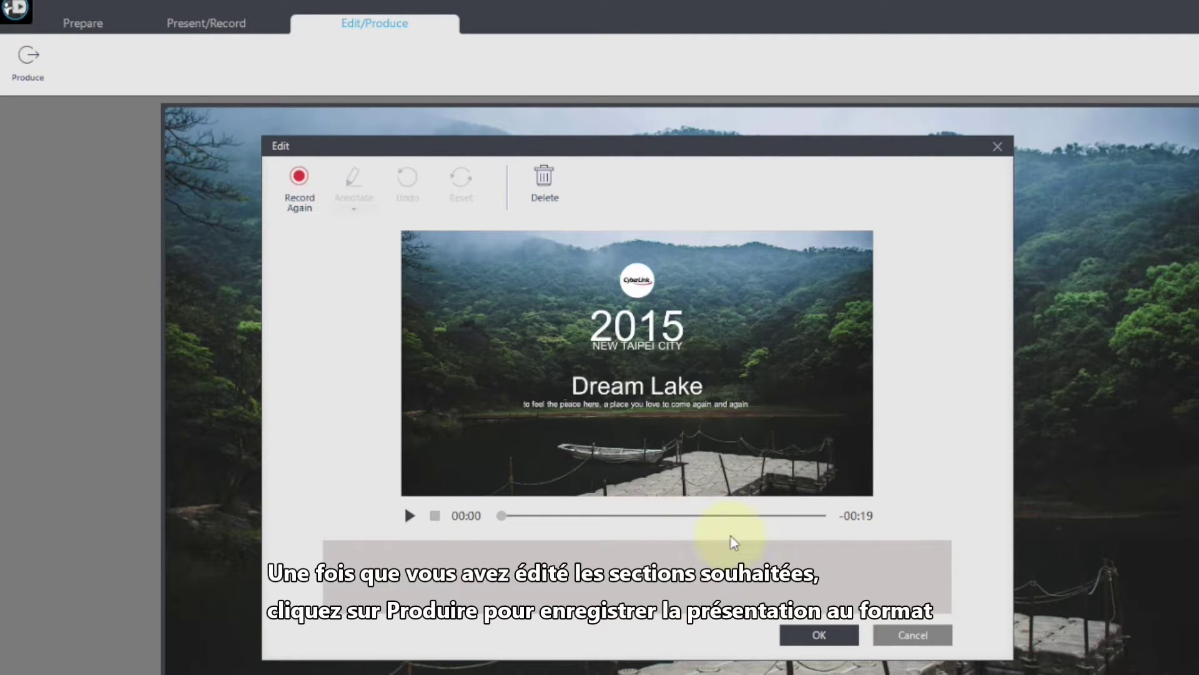
pyautogui.click(842, 637)
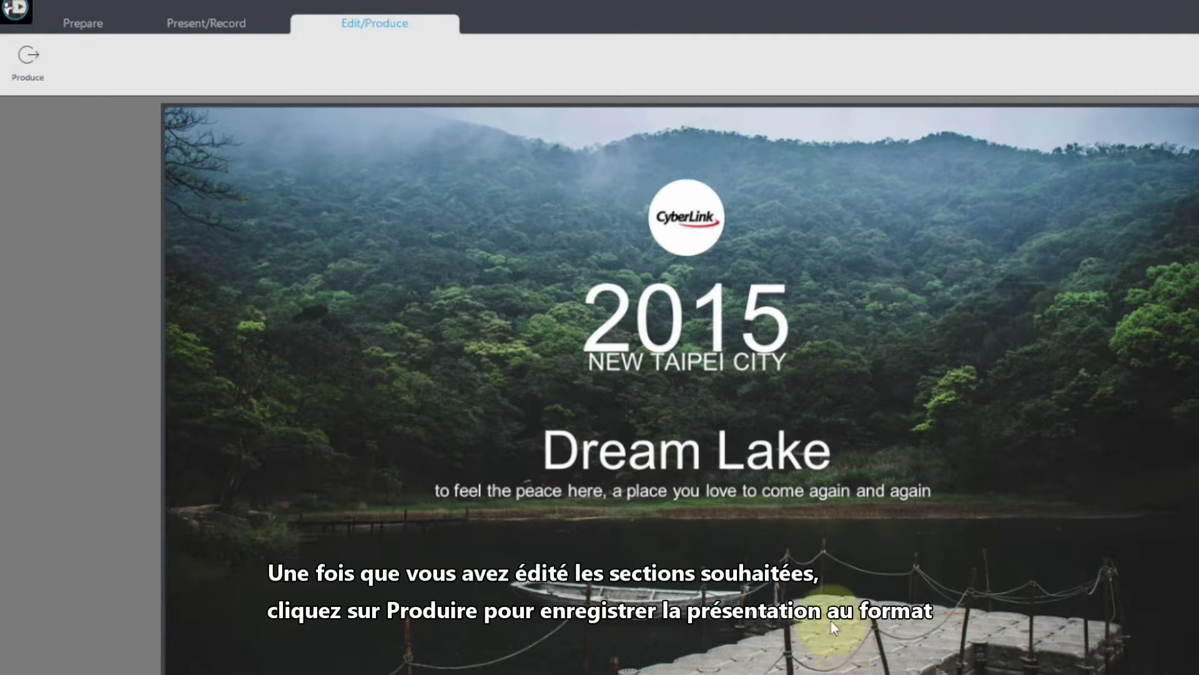
# Export the edited presentation as video into the PL+ Recordings folder.
pyautogui.click(42, 62)
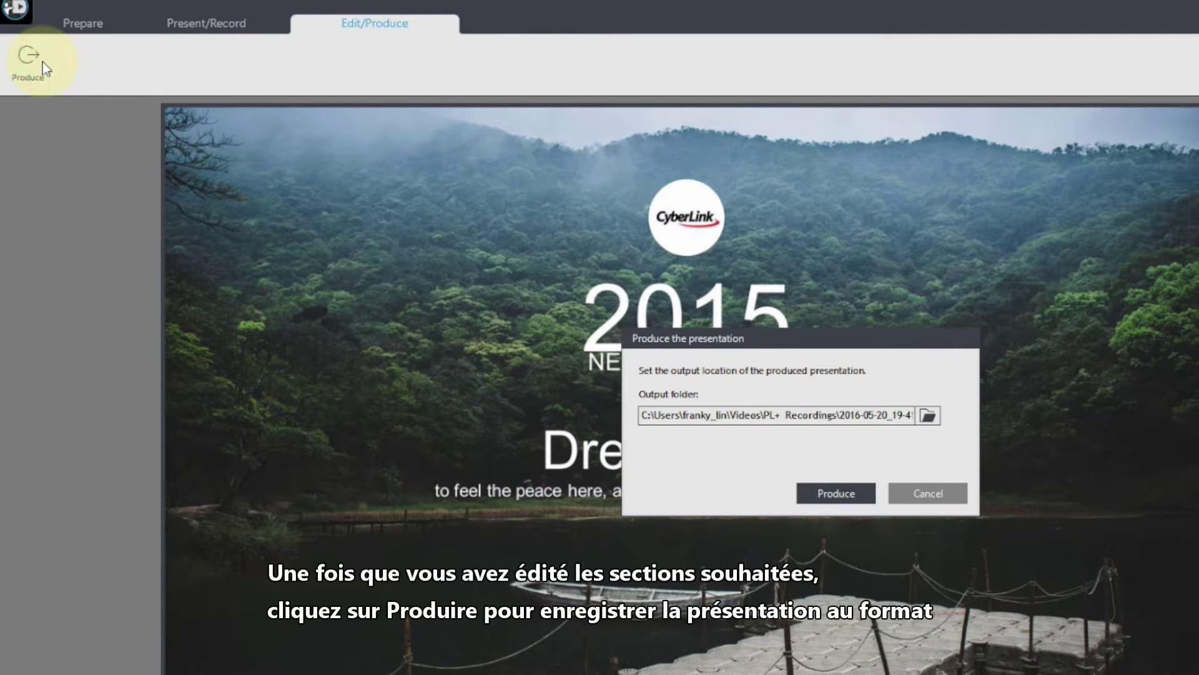
pyautogui.click(861, 499)
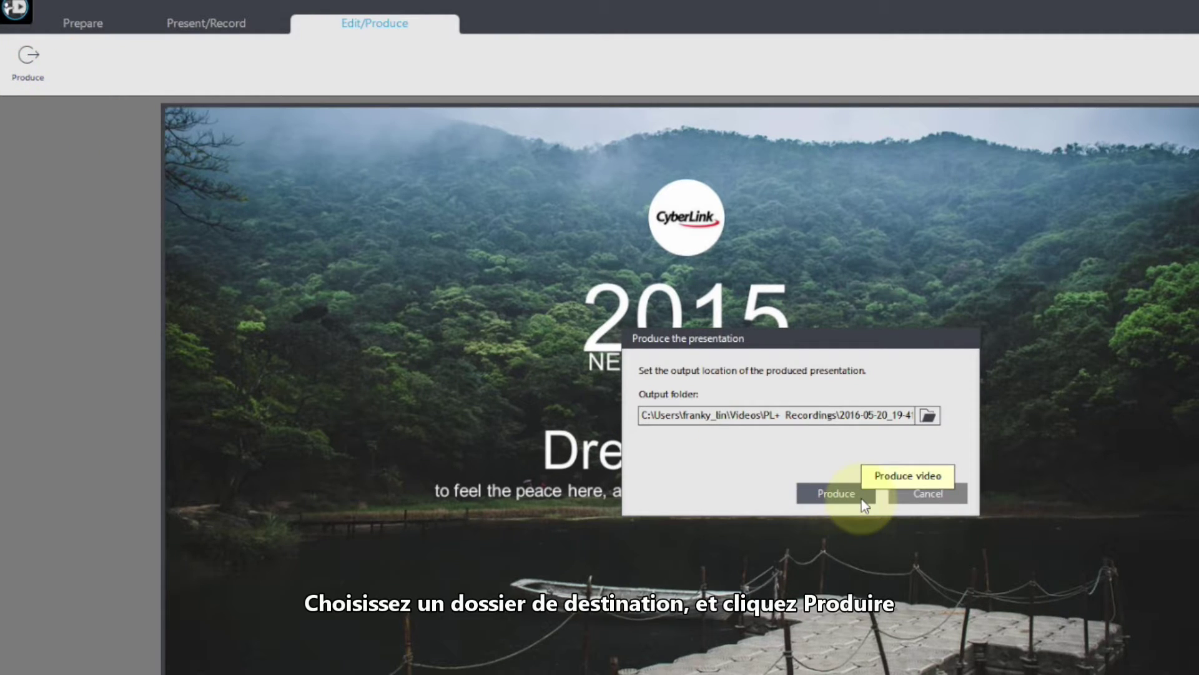